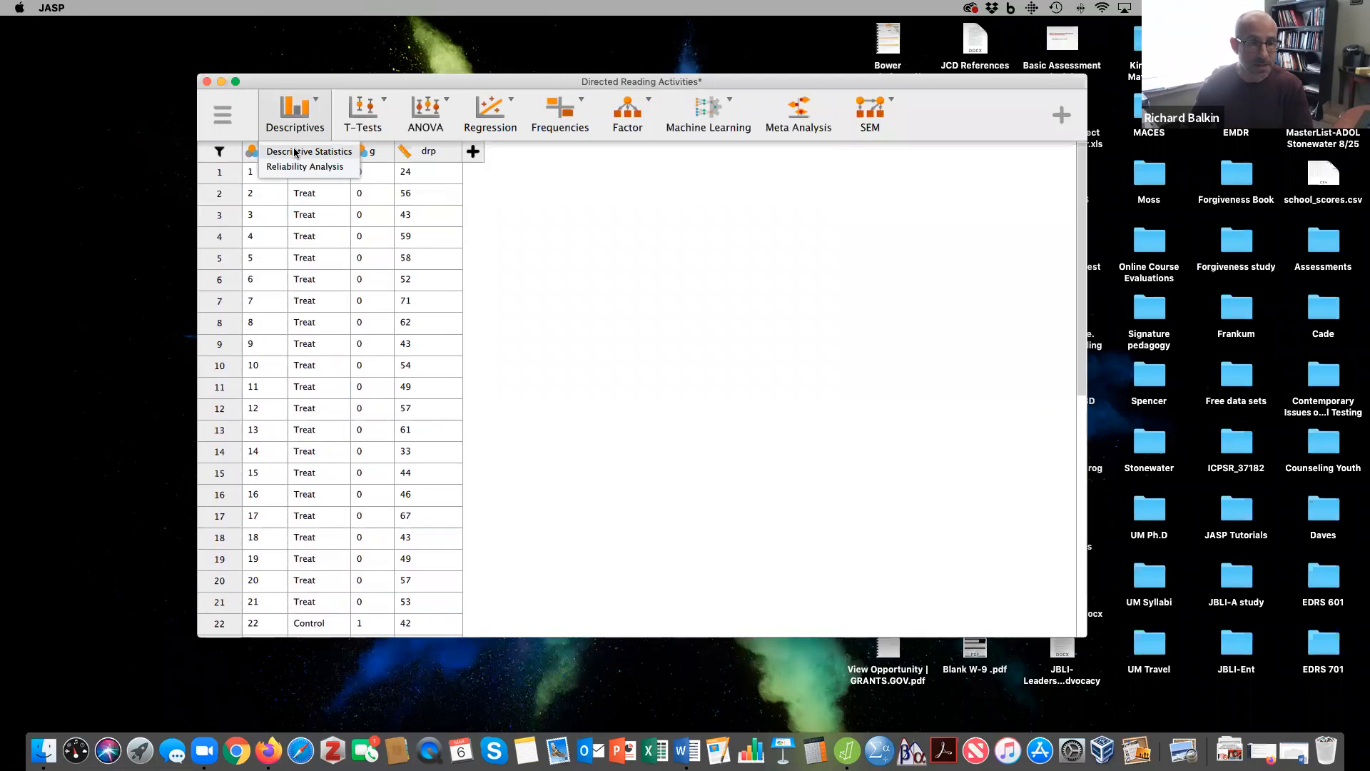
# Set up the descriptive statistics with drp as the analysed variable, split by group.
pyautogui.click(261, 213)
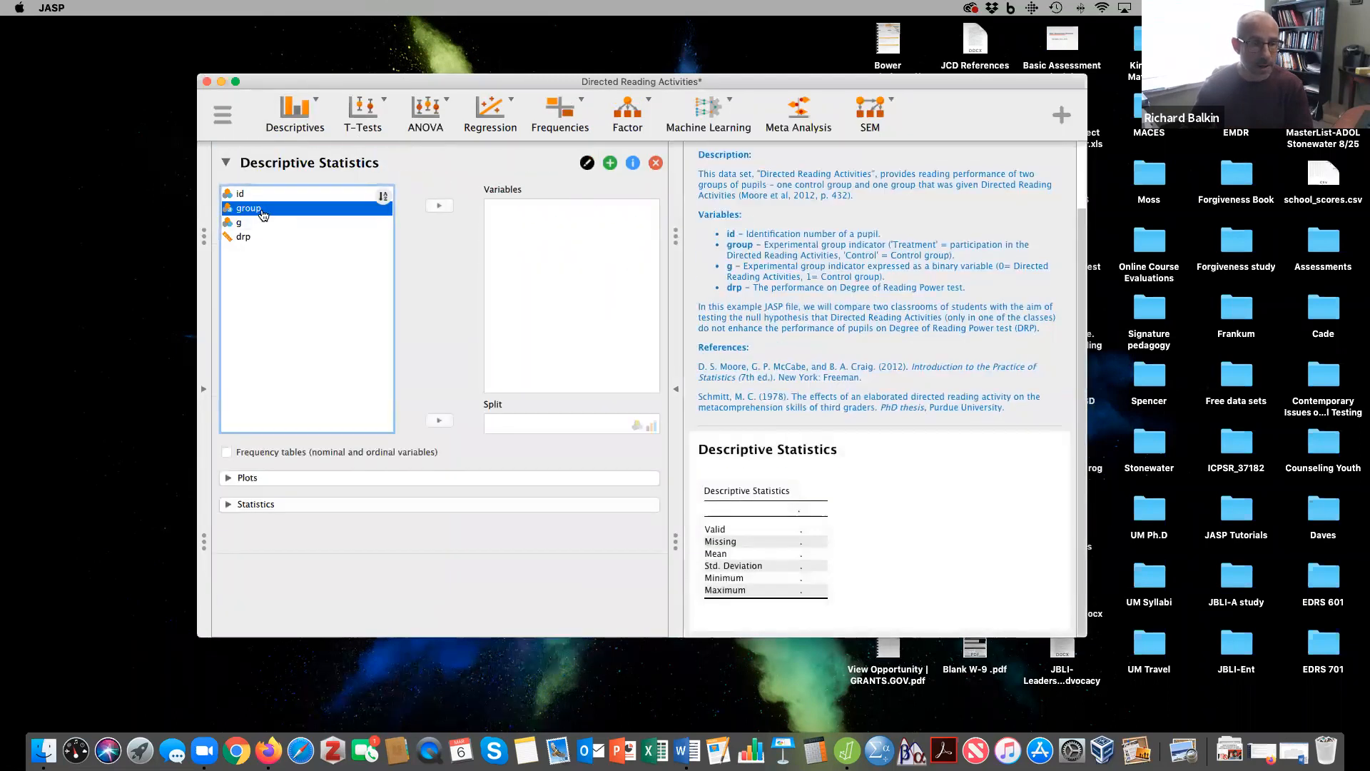
pyautogui.click(441, 422)
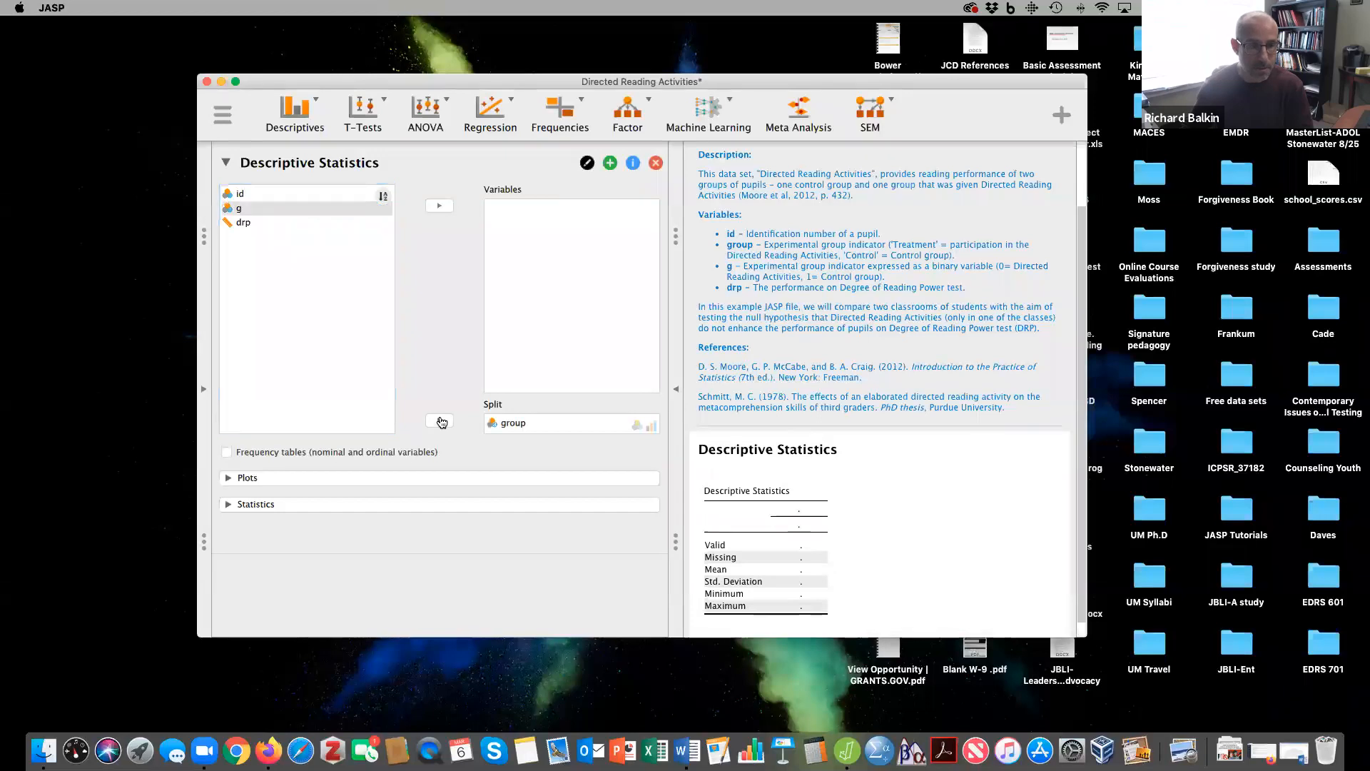
pyautogui.click(244, 222)
pyautogui.click(438, 206)
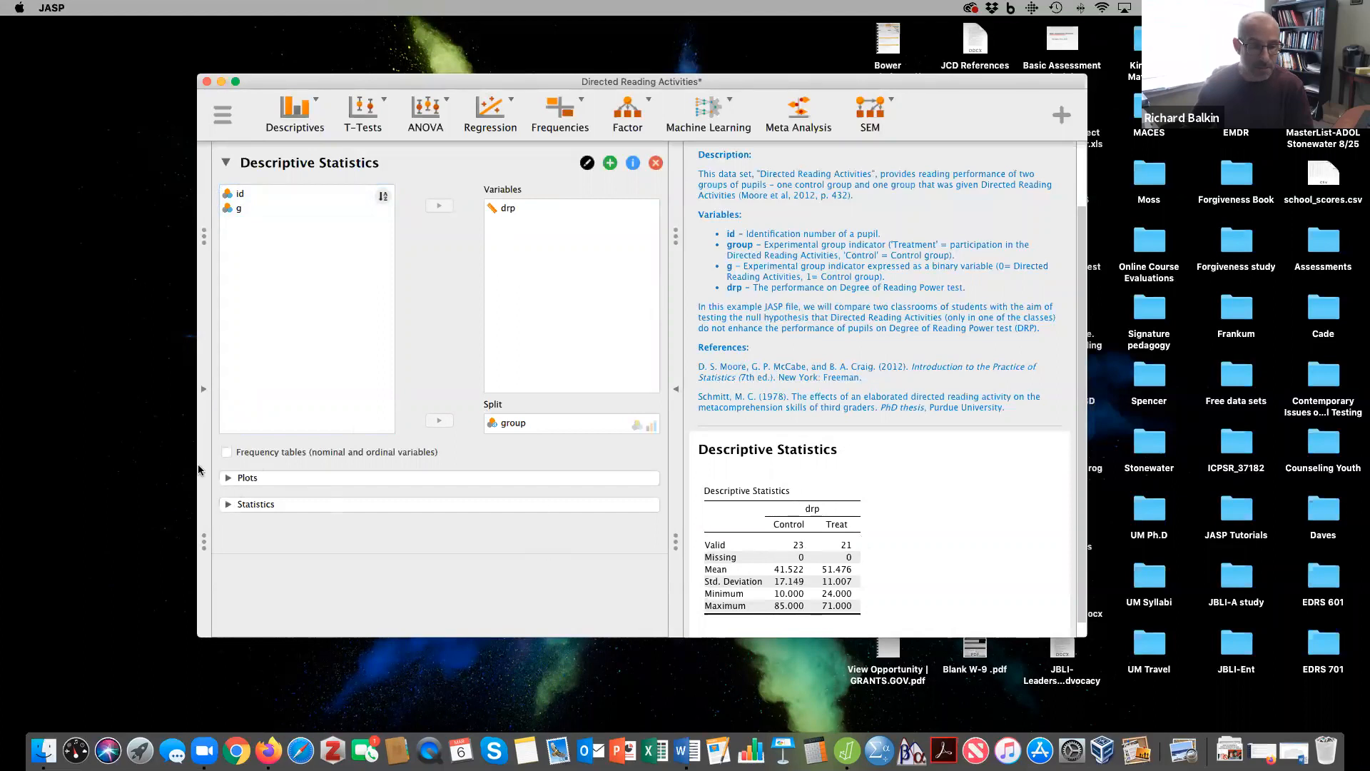
# Add the Shapiro-Wilk normality test to the descriptive statistics.
pyautogui.click(229, 506)
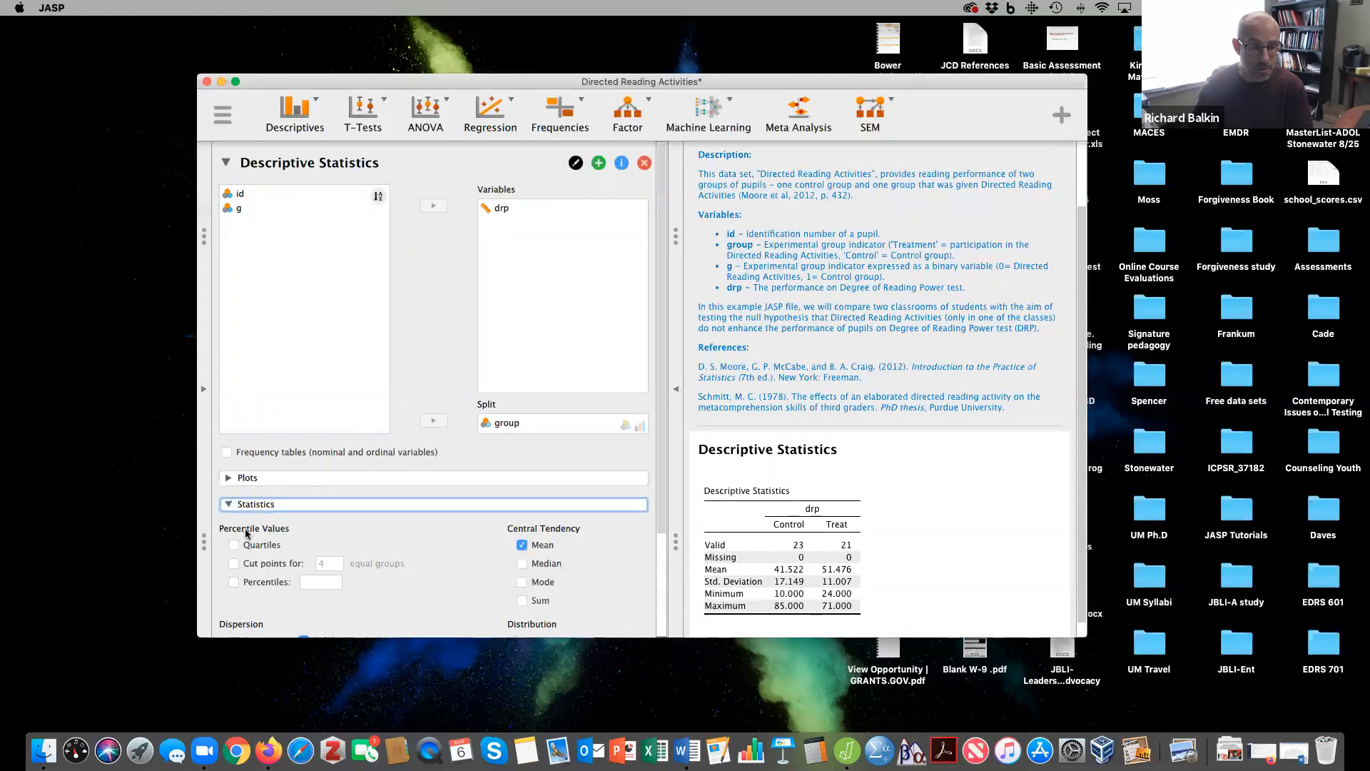
pyautogui.scroll(-3, 571, 582)
pyautogui.click(523, 550)
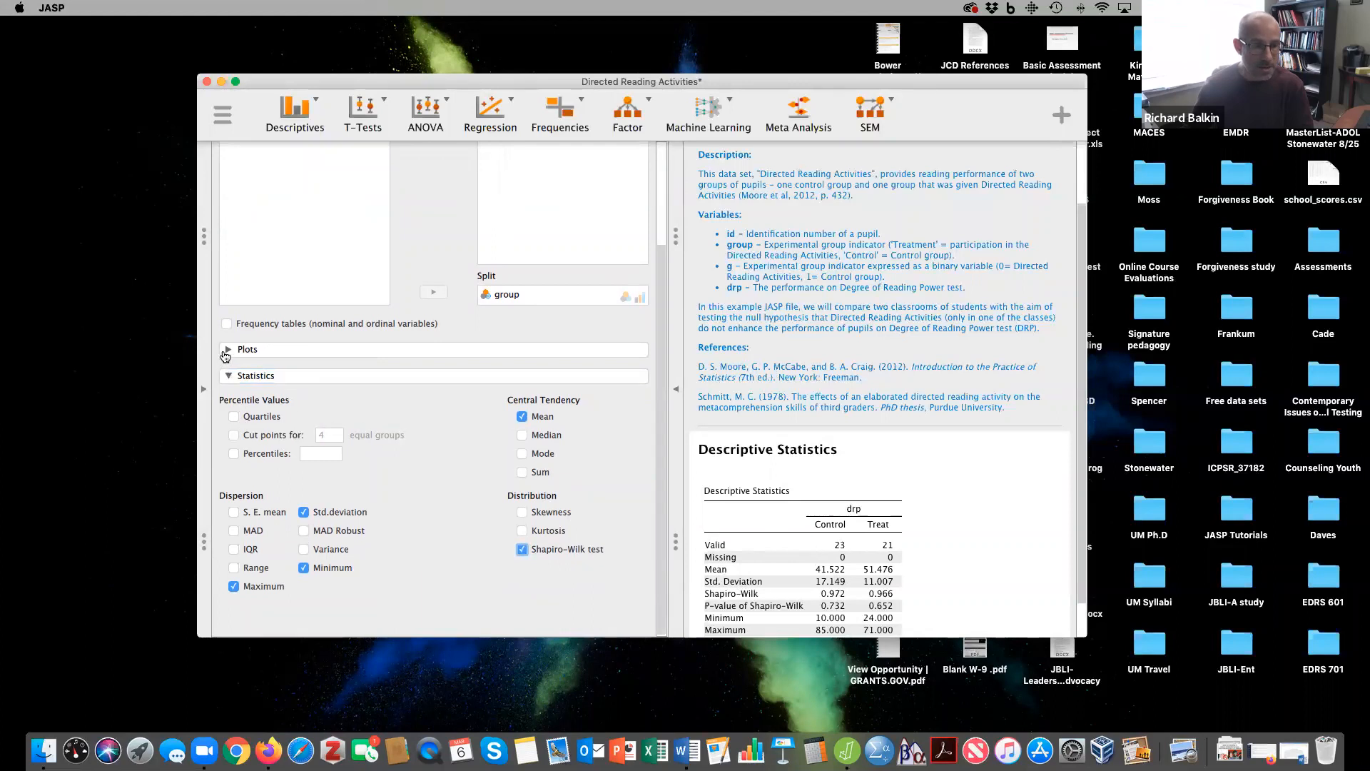
# Add boxplots and Q-Q plots of drp to the descriptive statistics output.
pyautogui.click(228, 349)
pyautogui.click(227, 431)
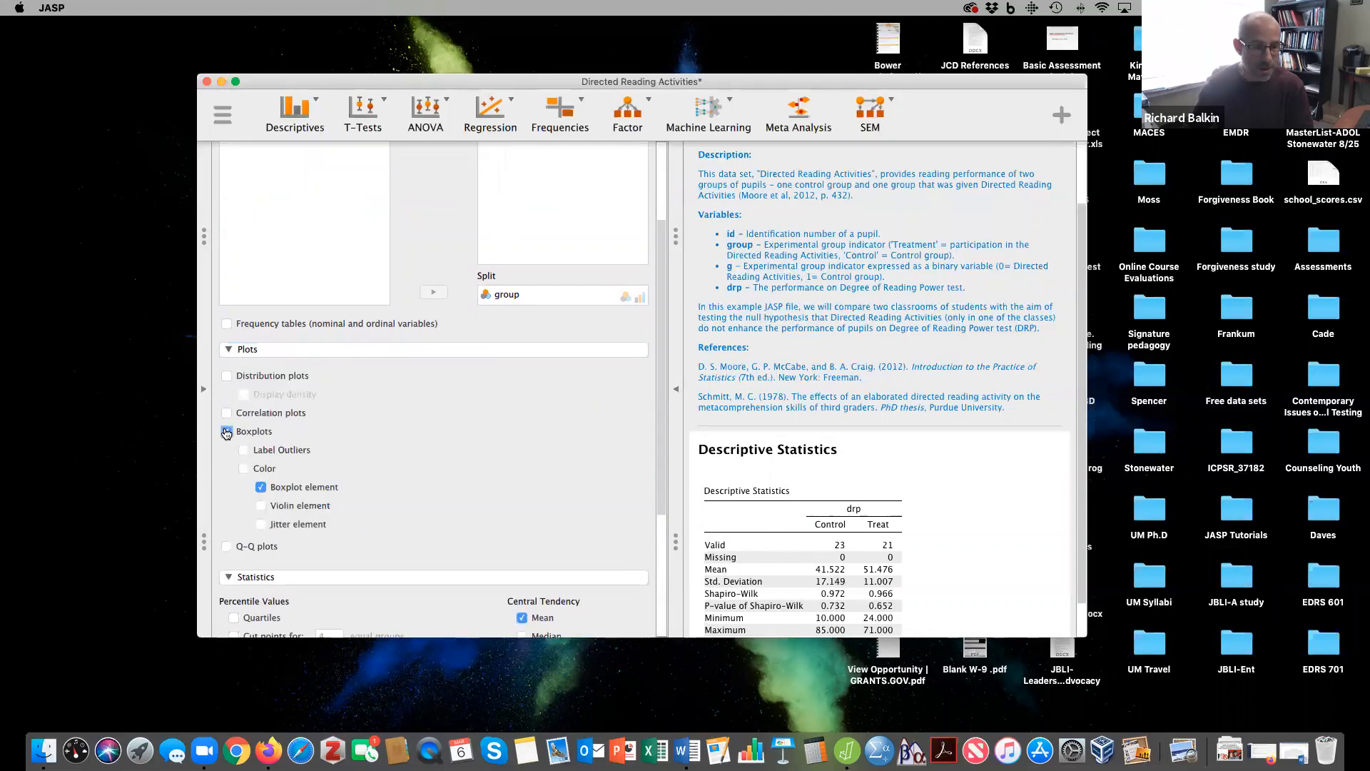
pyautogui.click(226, 547)
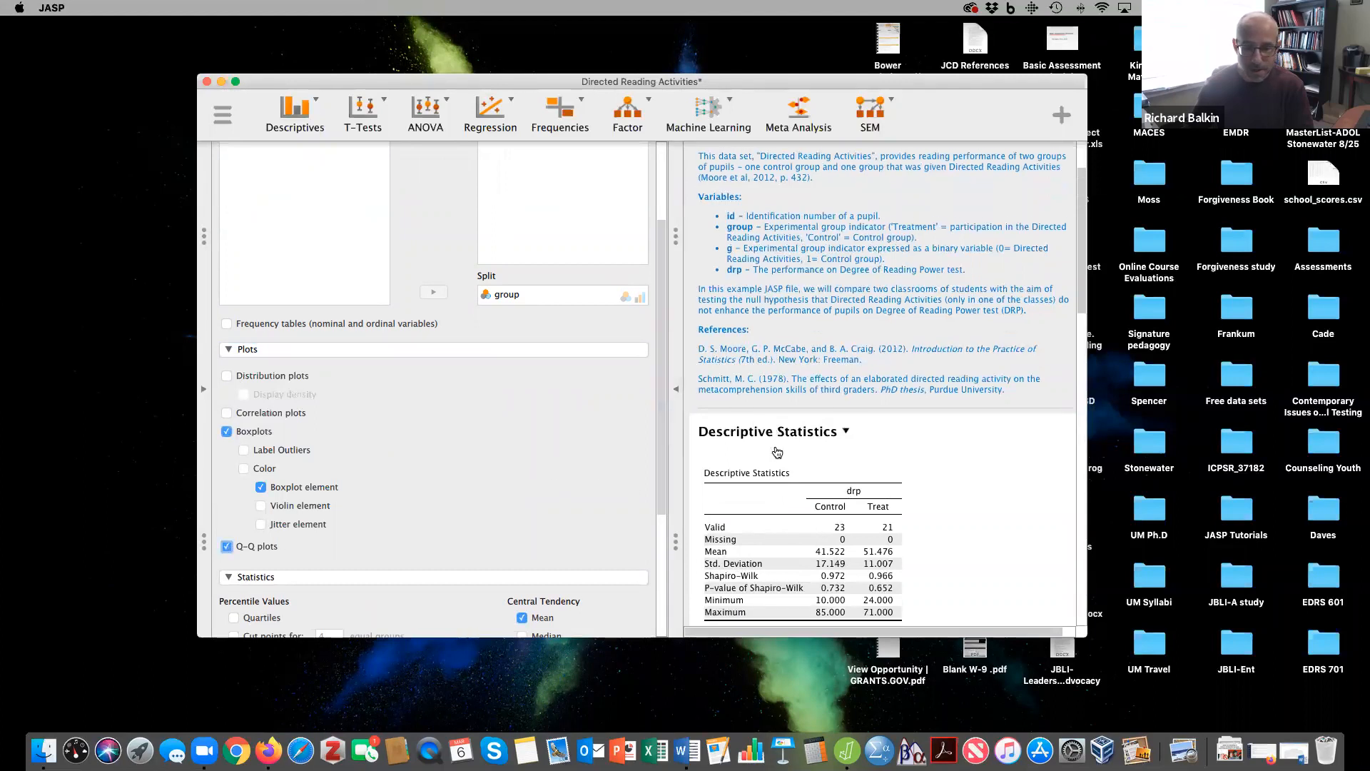
# Examine the Shapiro-Wilk results, the boxplots and the Q-Q plots of both groups for normality and outliers.
pyautogui.scroll(-3, 777, 452)
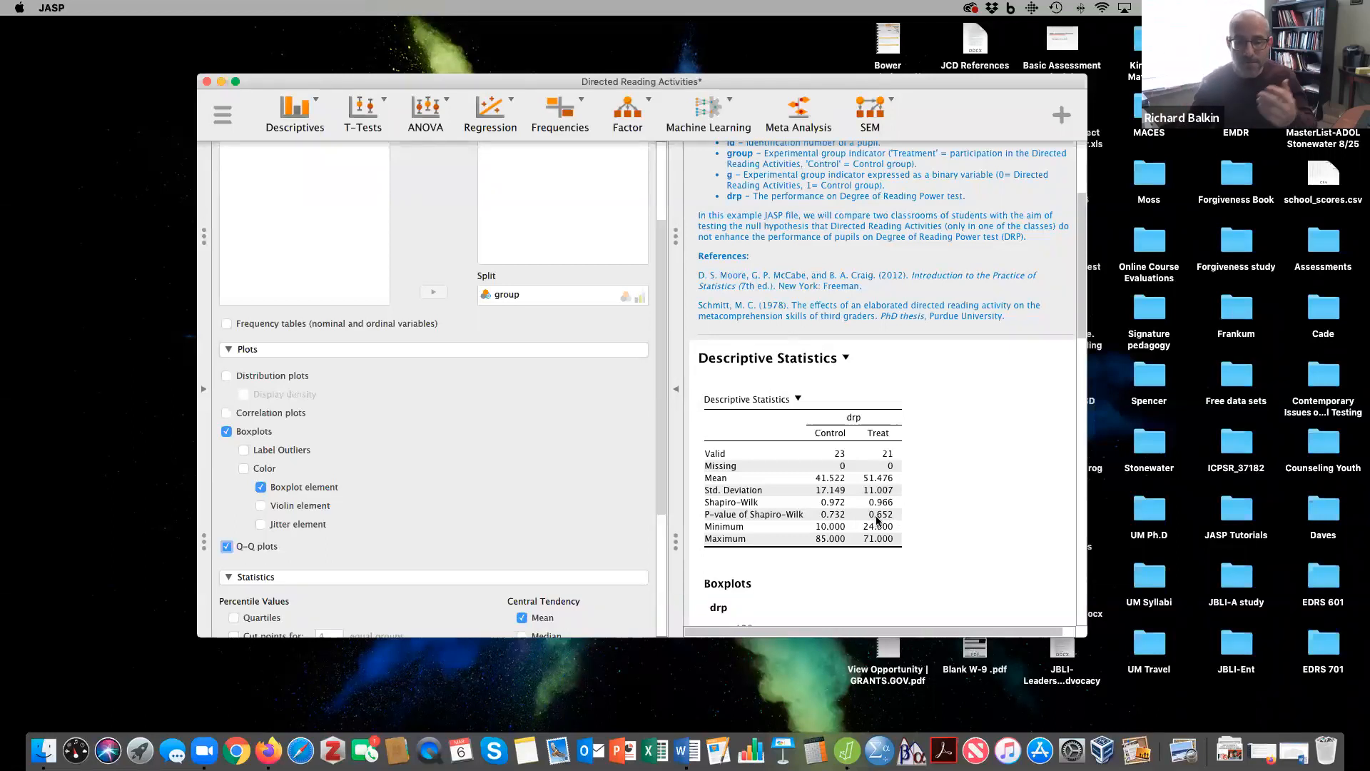
pyautogui.scroll(-5, 877, 519)
pyautogui.scroll(-1, 877, 515)
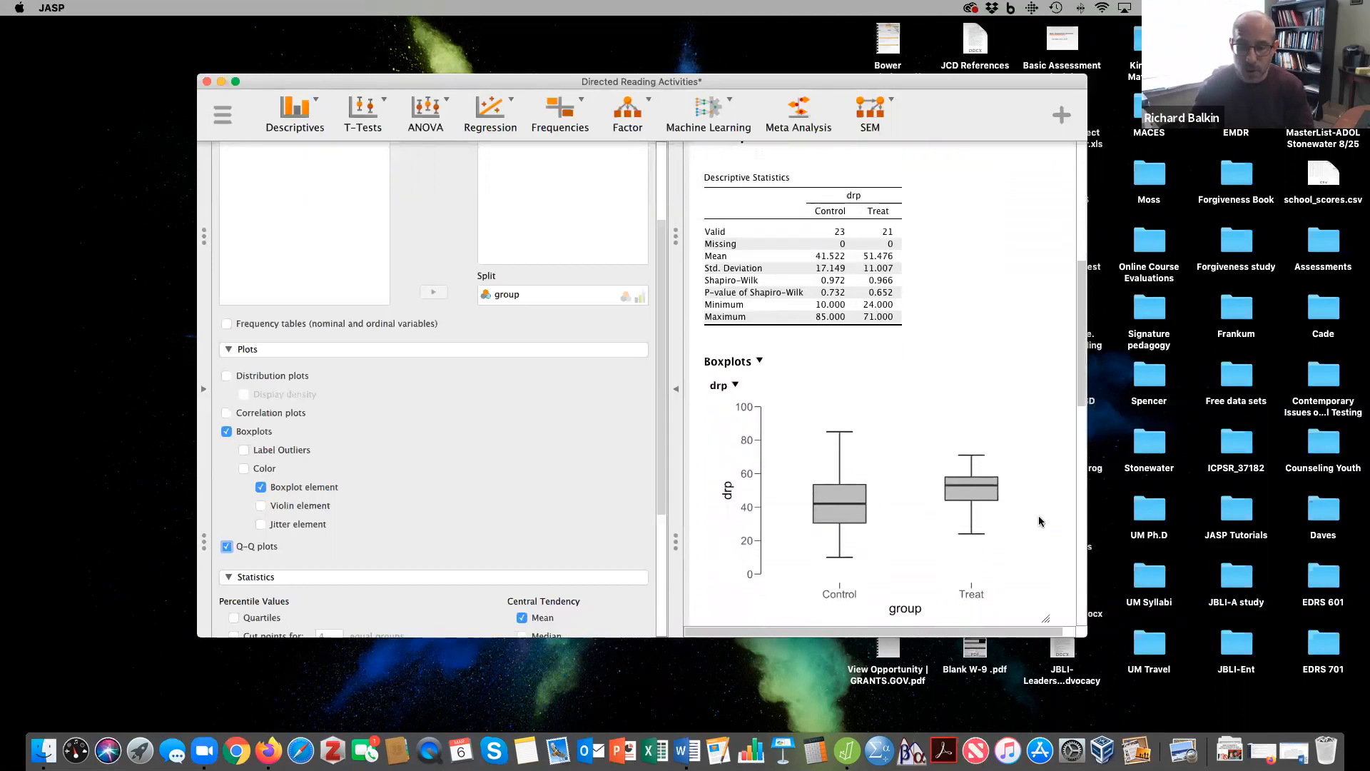
pyautogui.scroll(-9, 946, 532)
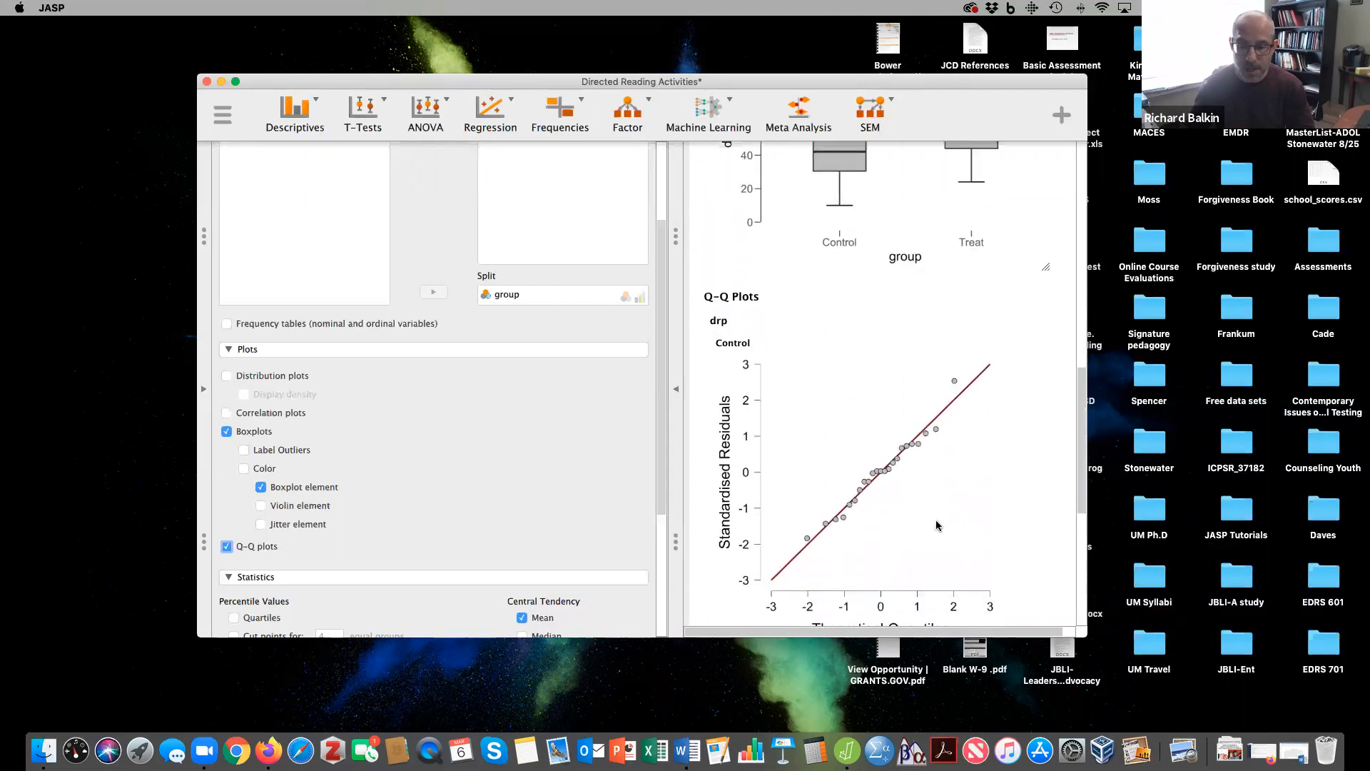
pyautogui.scroll(-1, 887, 523)
pyautogui.scroll(-6, 887, 525)
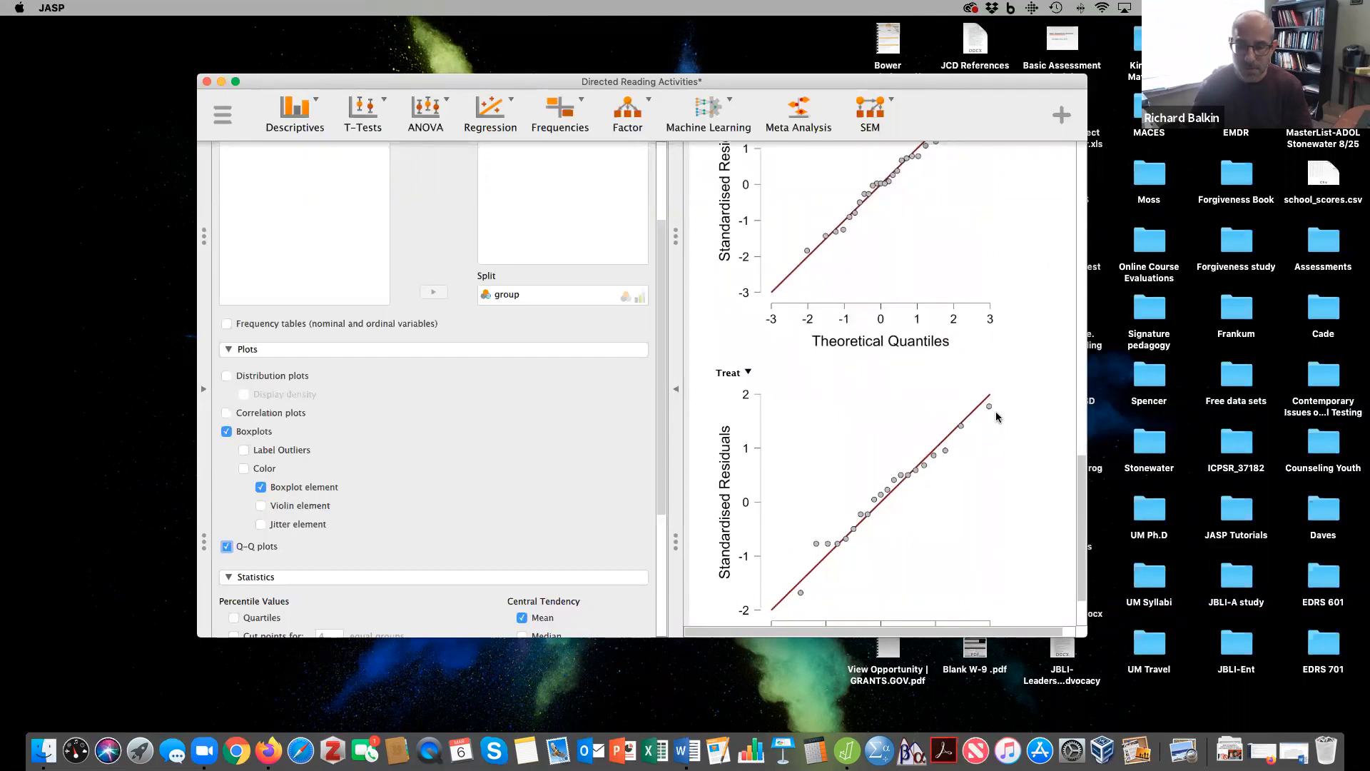
pyautogui.scroll(10, 971, 429)
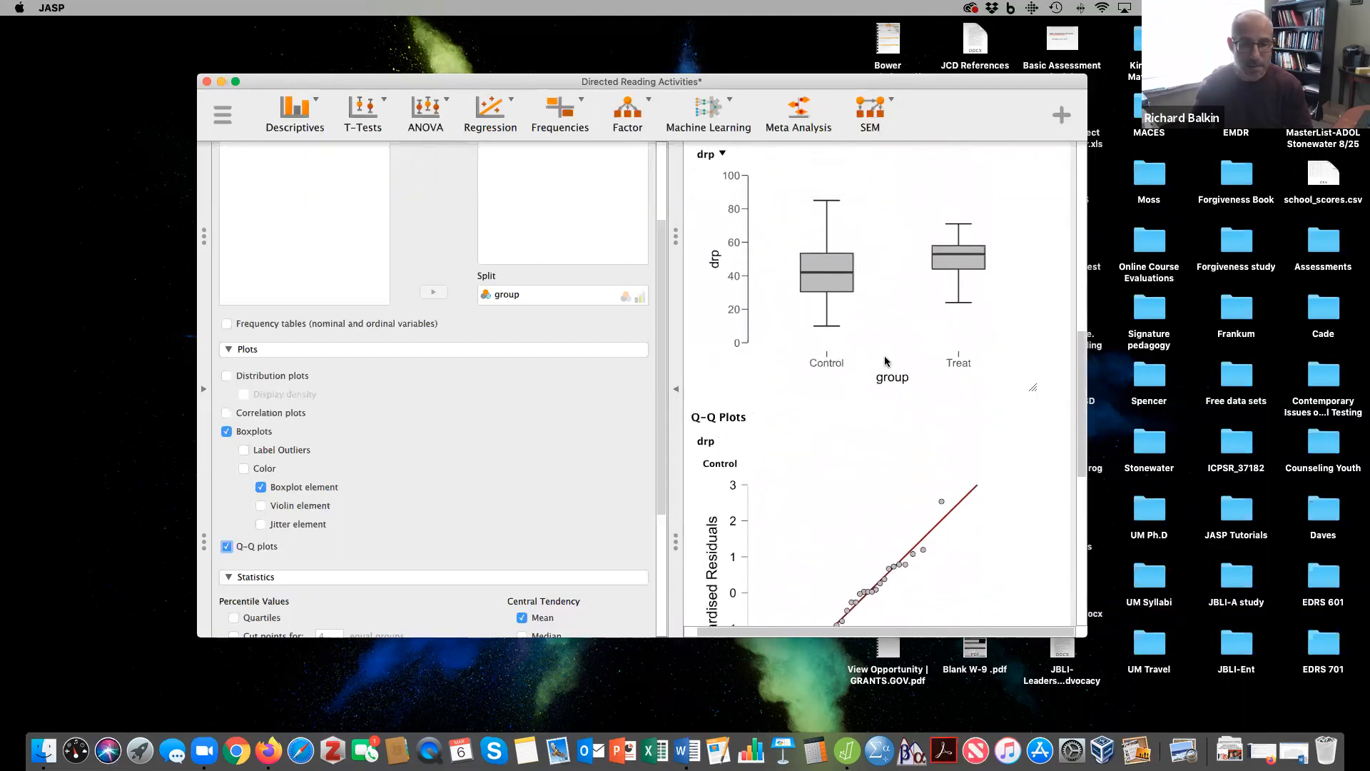
pyautogui.scroll(-2, 885, 361)
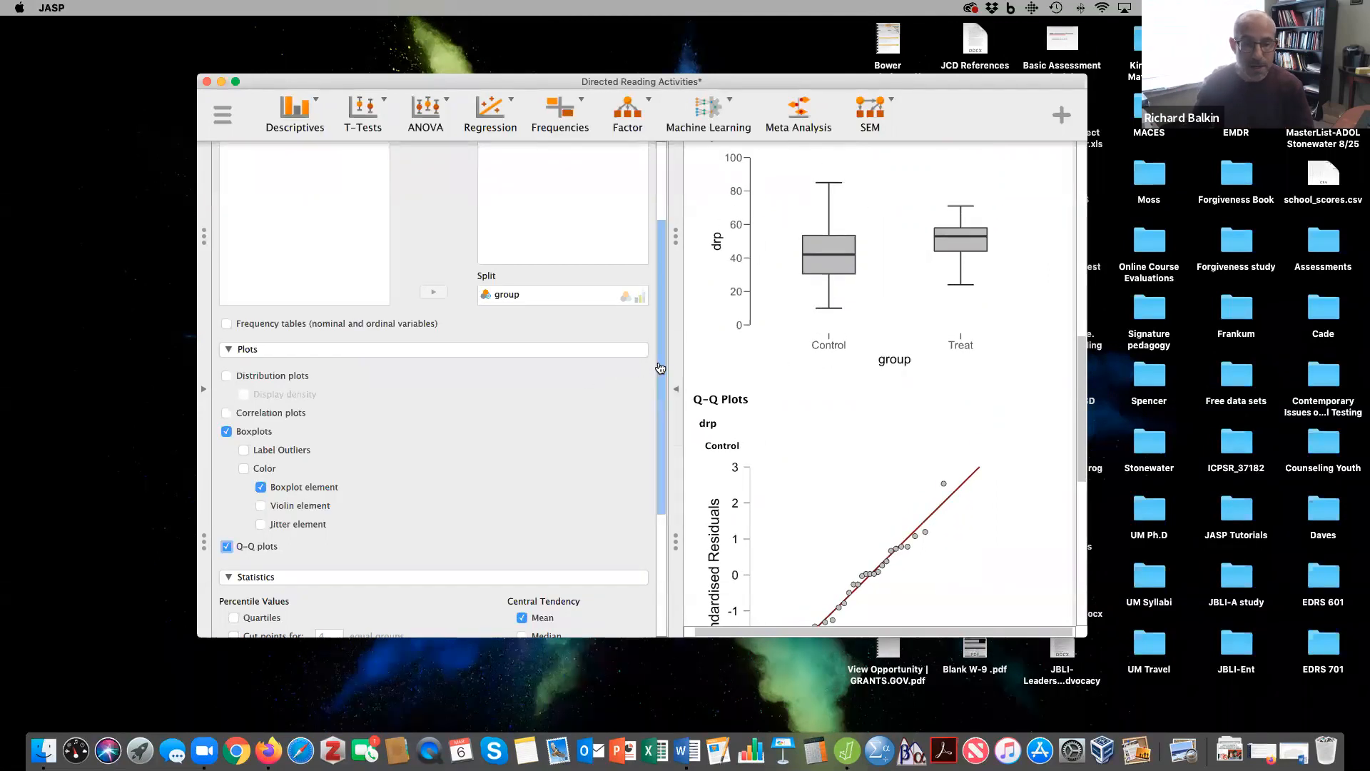
# Create a classical ANOVA with drp as the dependent variable and group as the fixed factor.
pyautogui.scroll(4, 660, 368)
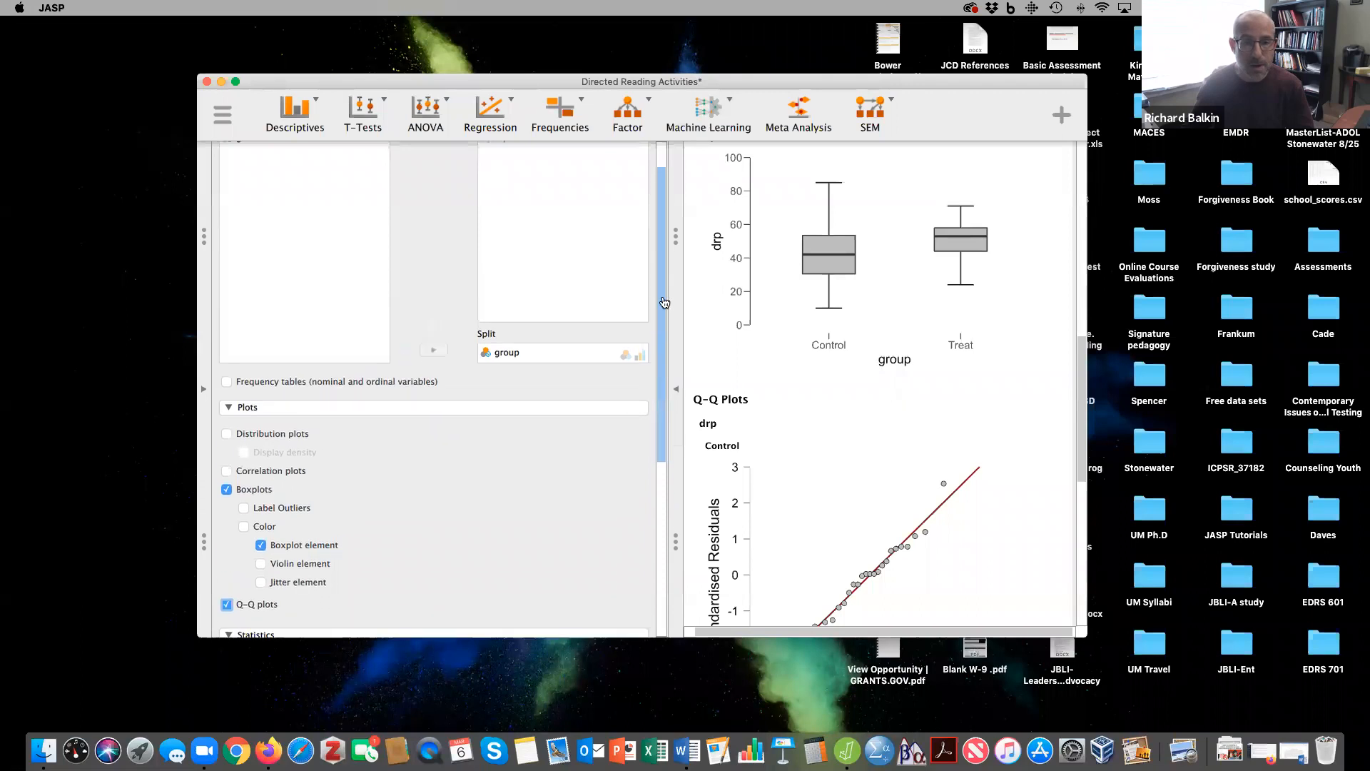
pyautogui.click(431, 108)
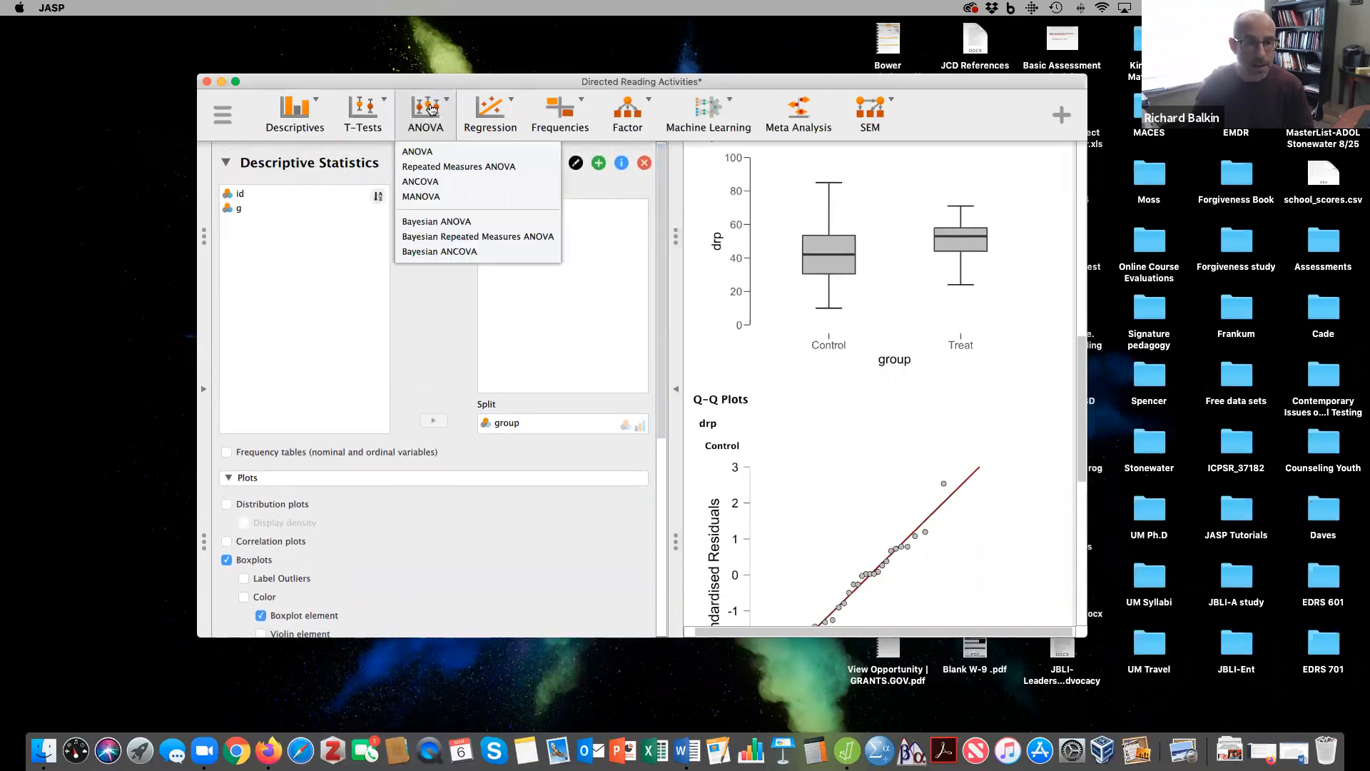
pyautogui.click(406, 151)
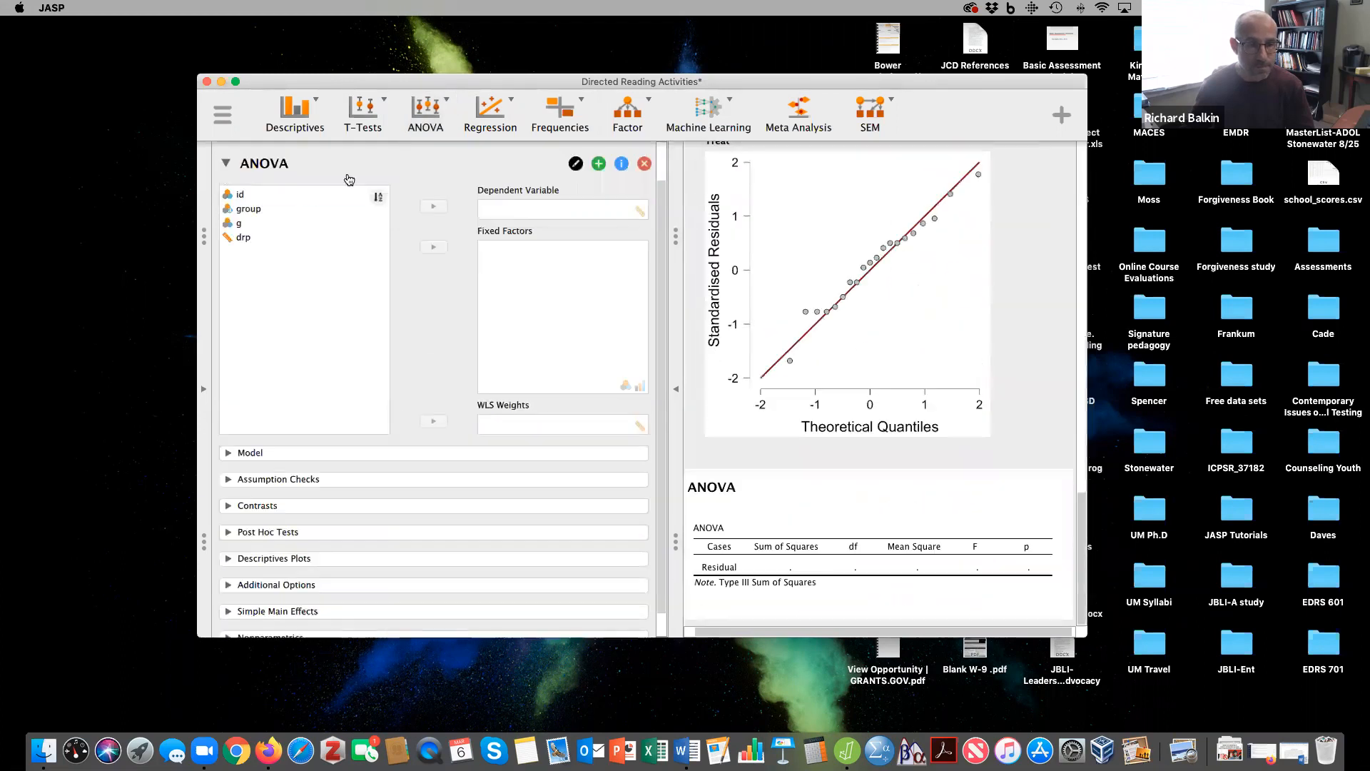
pyautogui.click(314, 238)
pyautogui.click(433, 206)
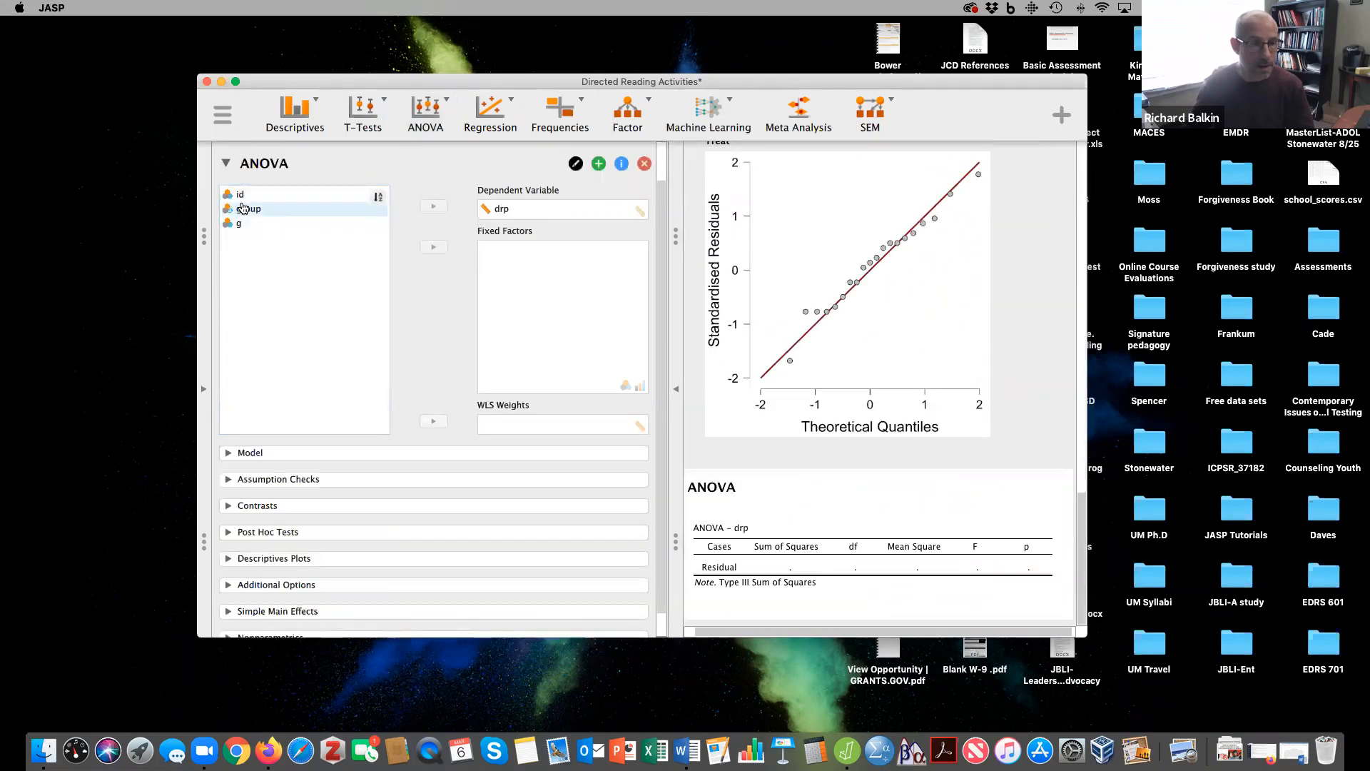
pyautogui.click(307, 210)
pyautogui.click(436, 248)
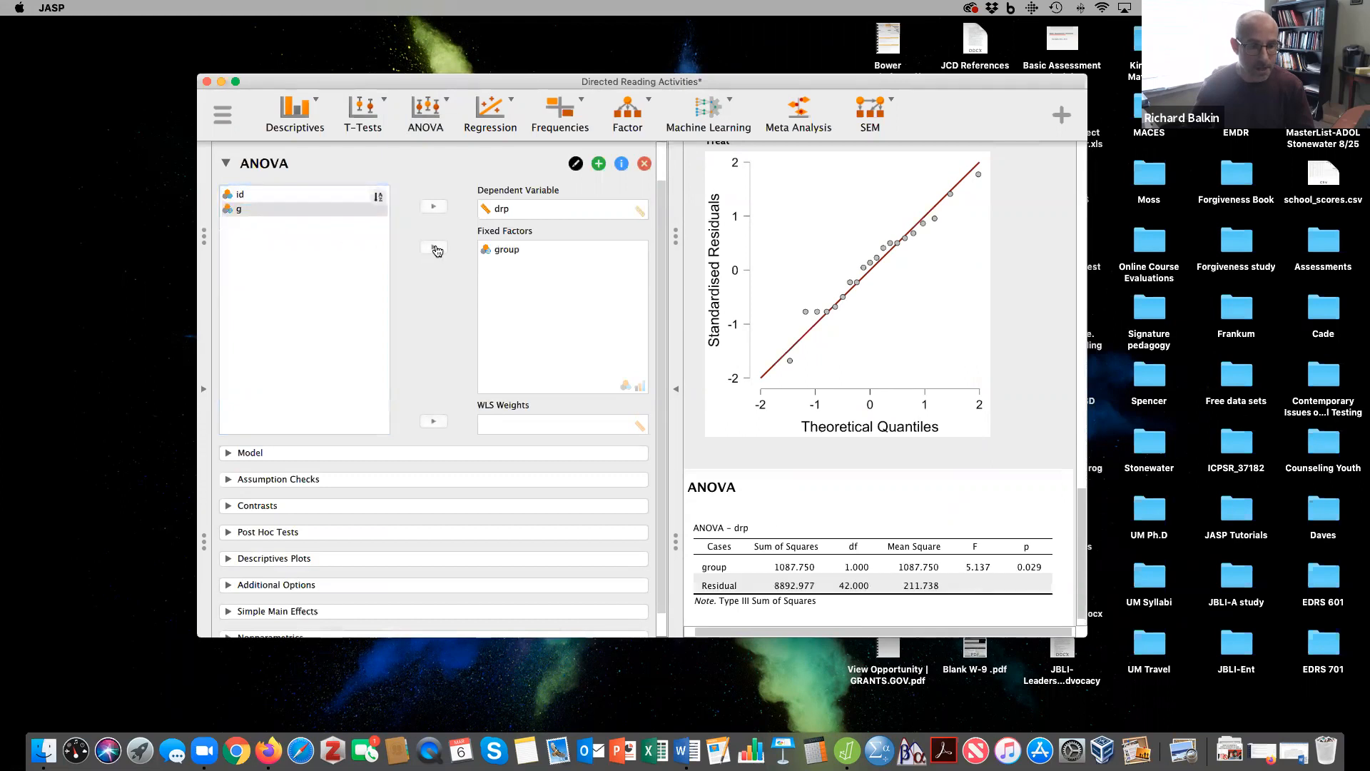
# Add homogeneity tests to the ANOVA's assumption checks and view Levene's test in the results.
pyautogui.click(227, 481)
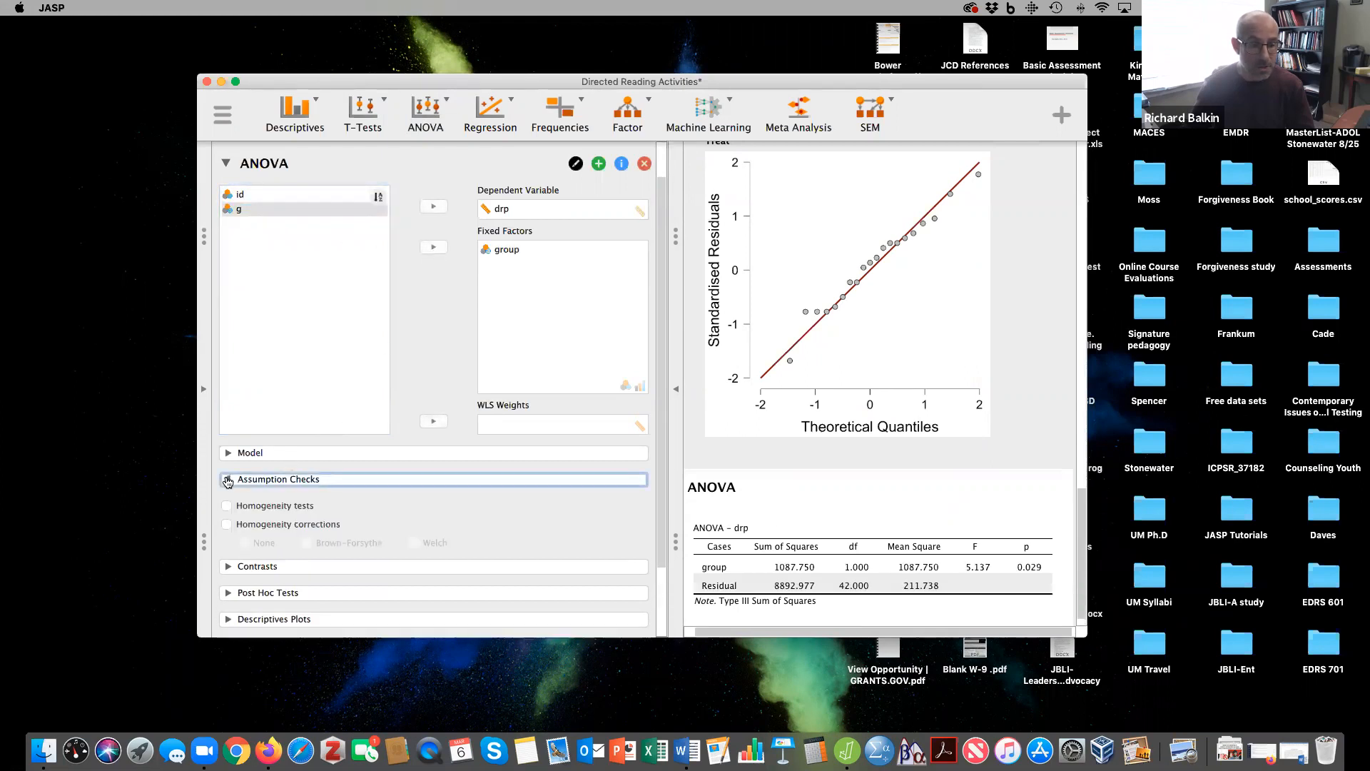
pyautogui.click(227, 506)
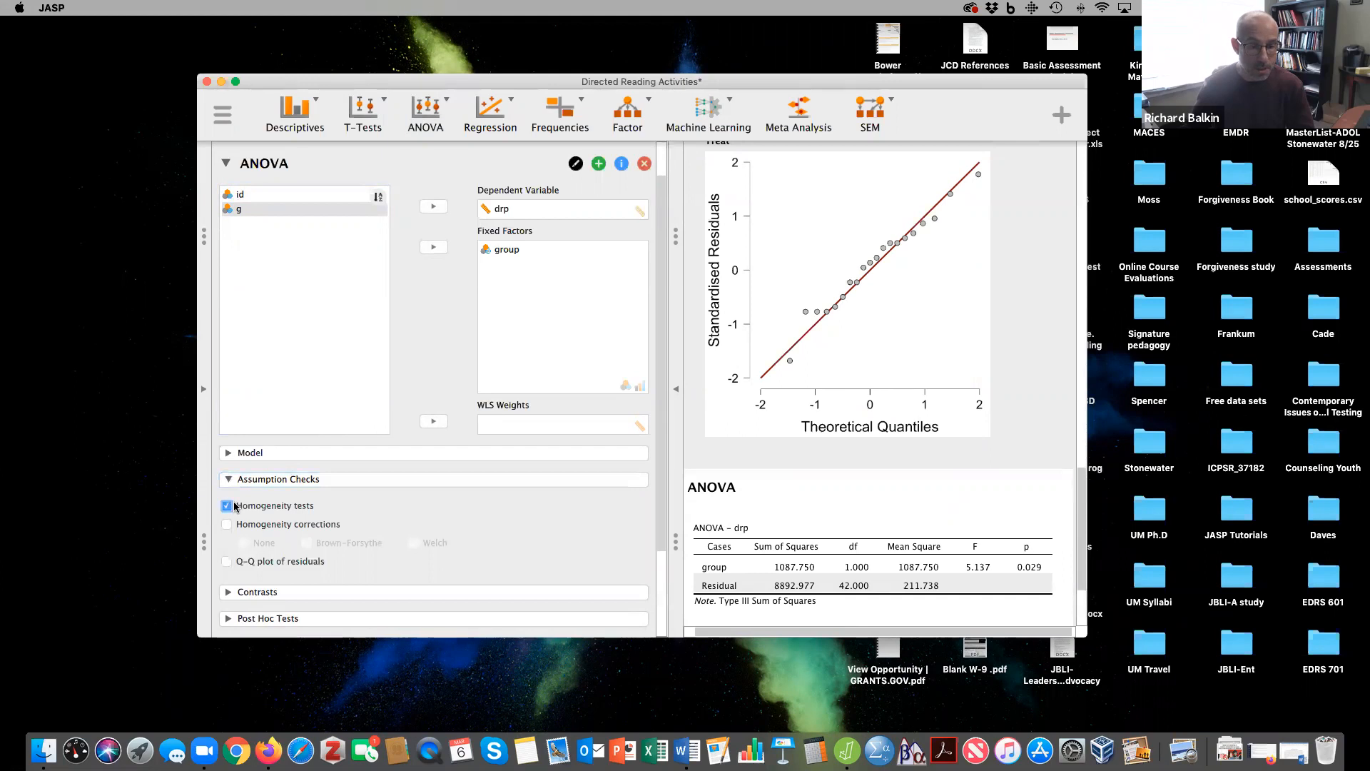
pyautogui.scroll(-4, 815, 514)
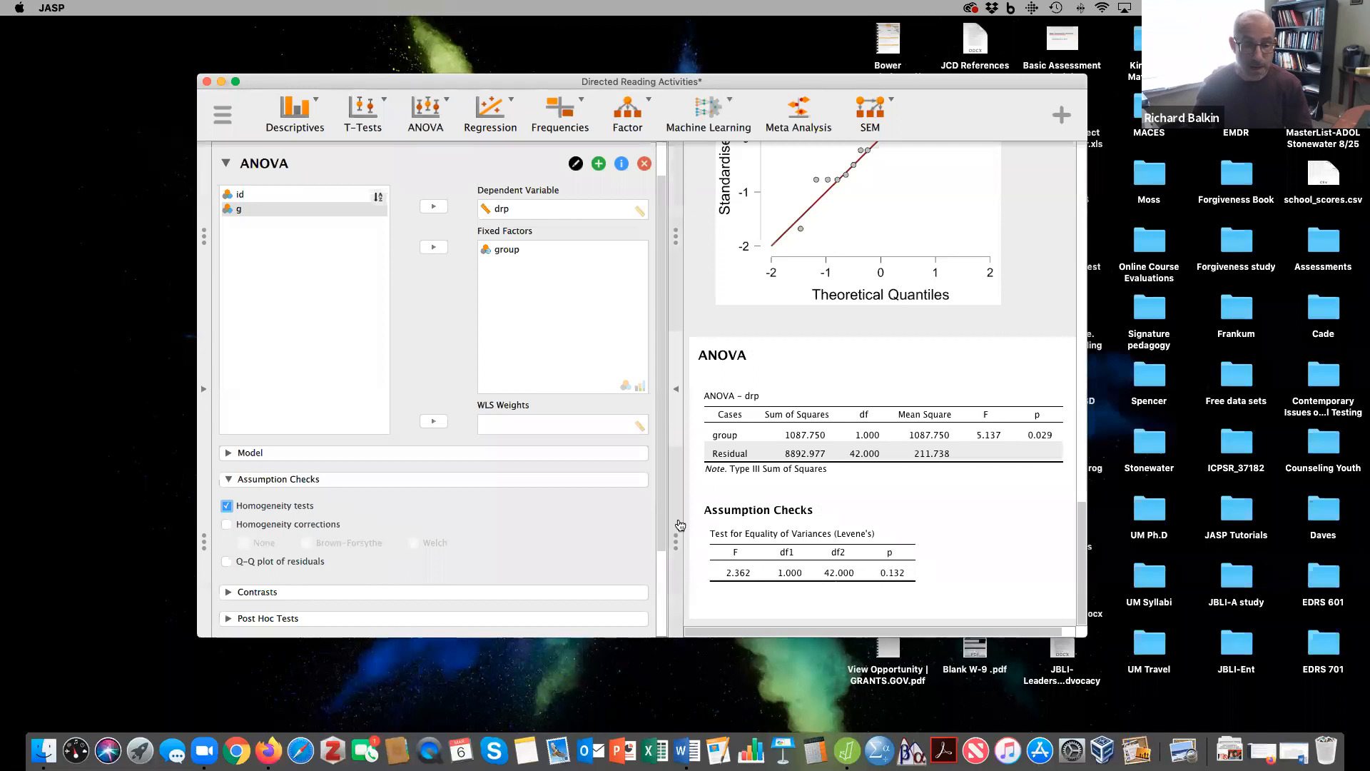
# Include descriptive statistics and η² effect size estimates in the ANOVA output and view the descriptives table.
pyautogui.moveTo(665, 487); pyautogui.dragTo(654, 608)
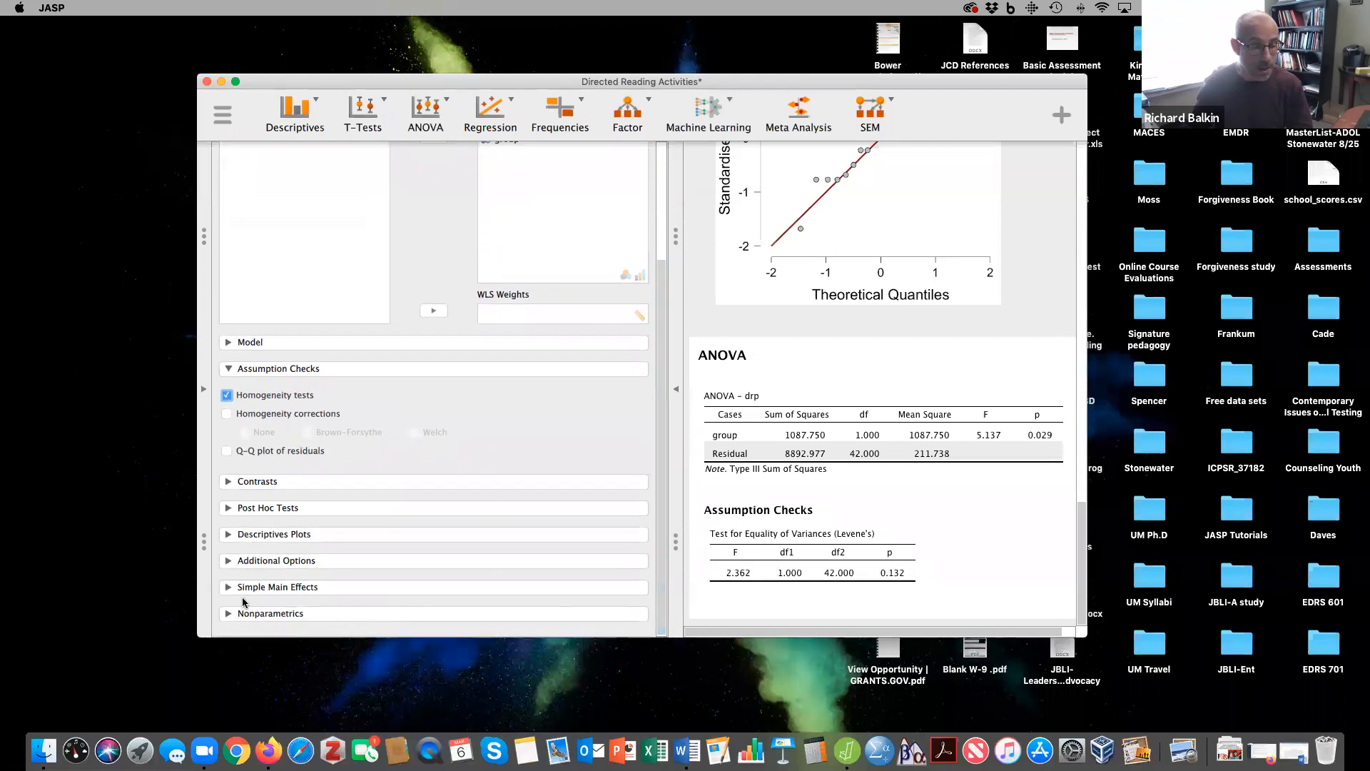
pyautogui.click(228, 561)
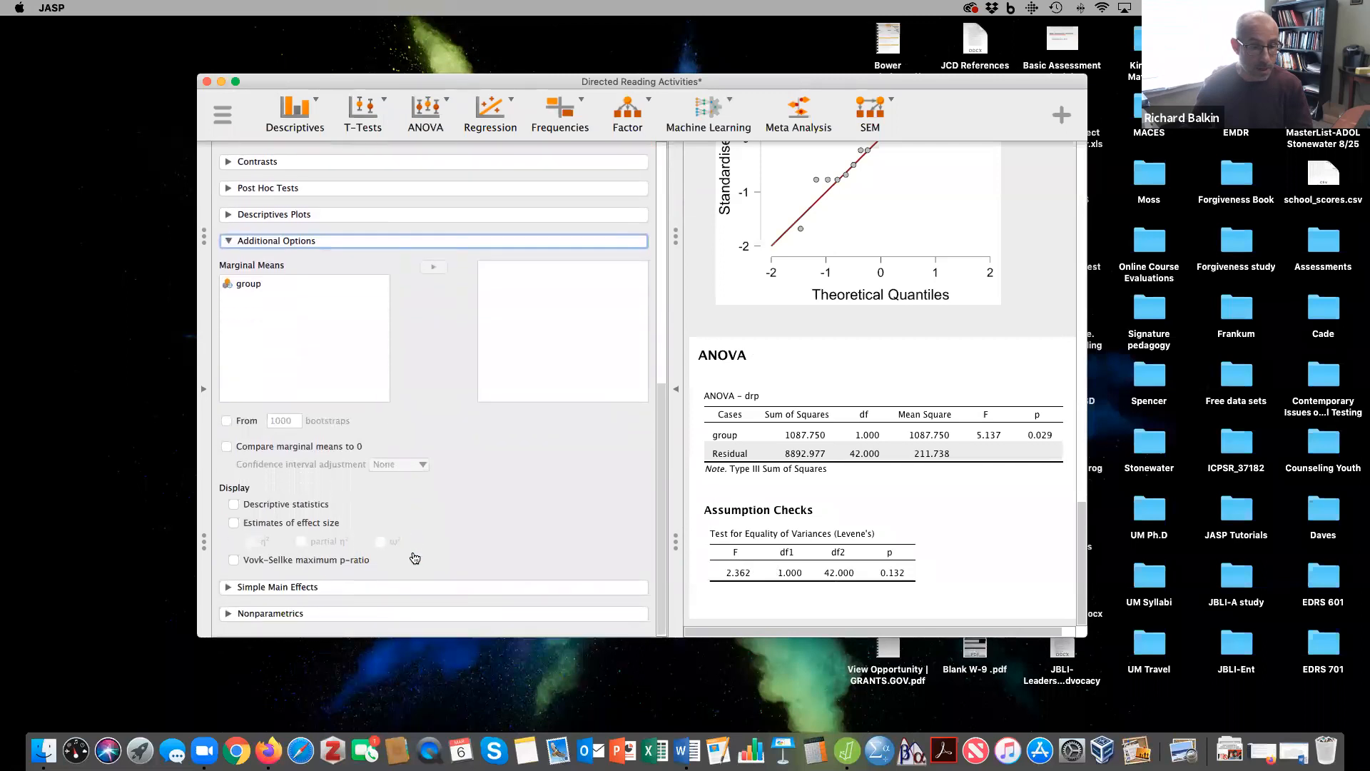
pyautogui.click(243, 284)
pyautogui.click(243, 284)
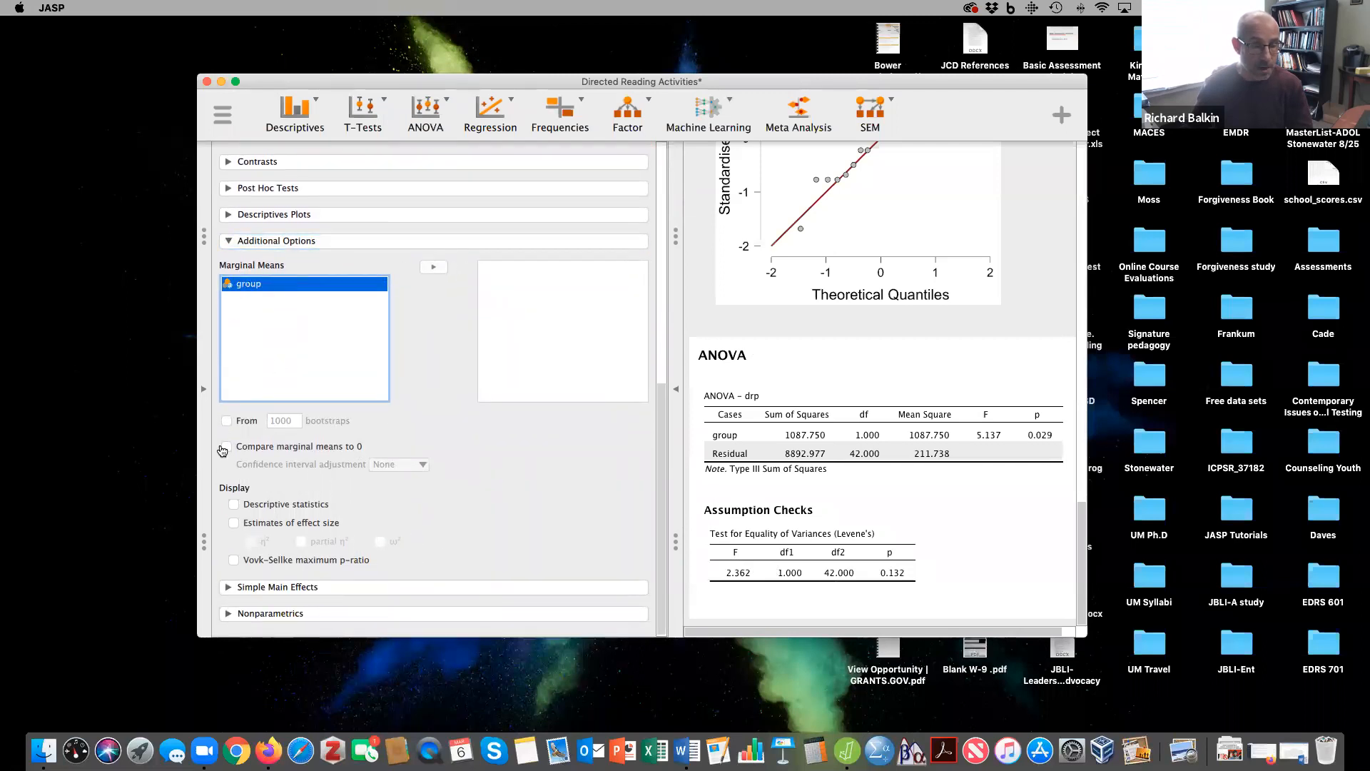
pyautogui.click(234, 504)
pyautogui.click(234, 523)
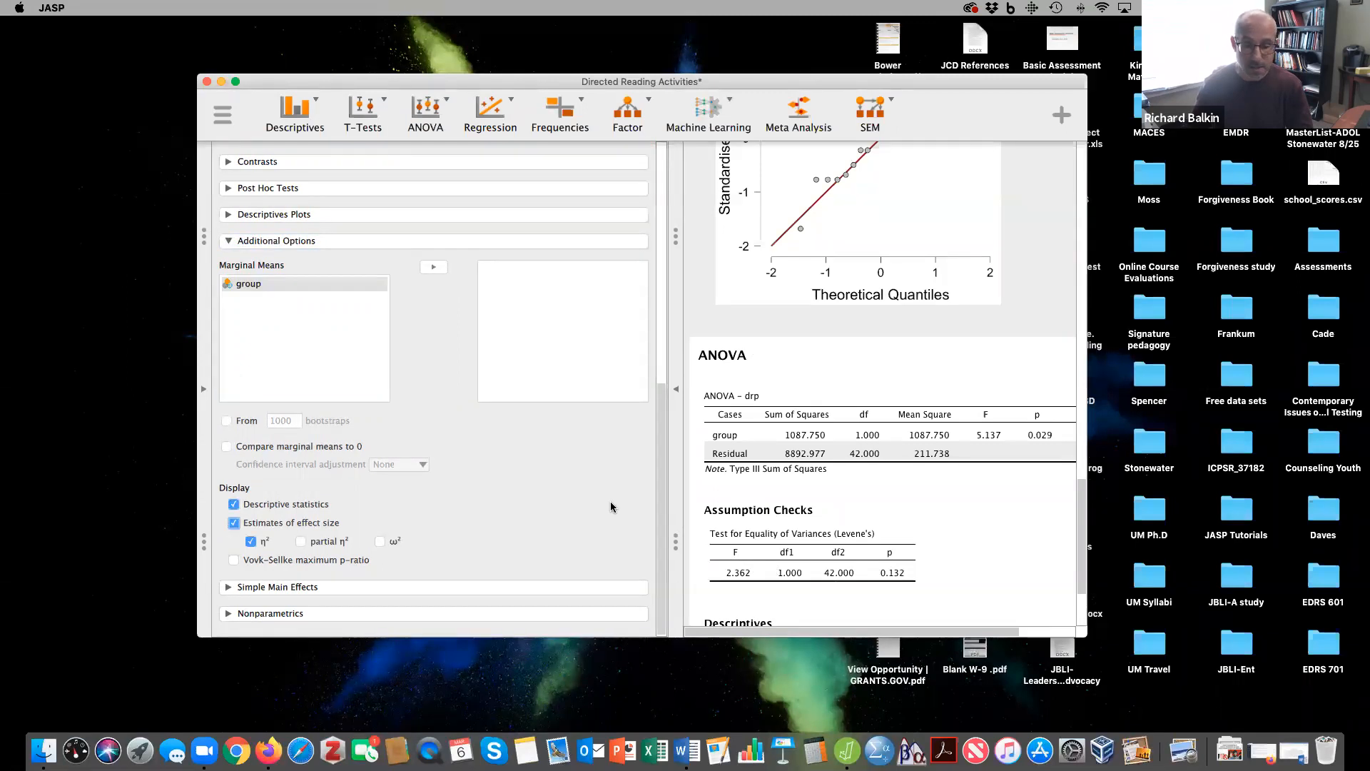
pyautogui.scroll(-3, 755, 531)
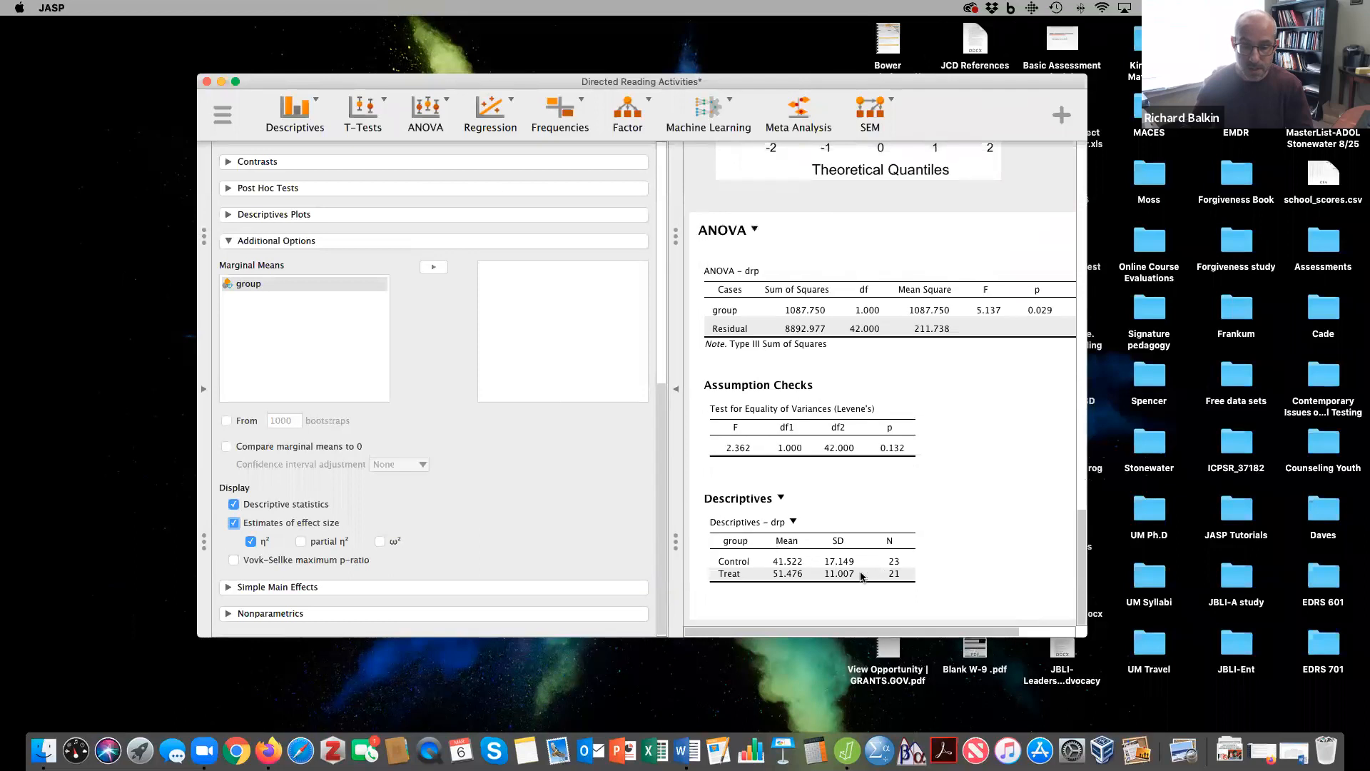
pyautogui.click(792, 524)
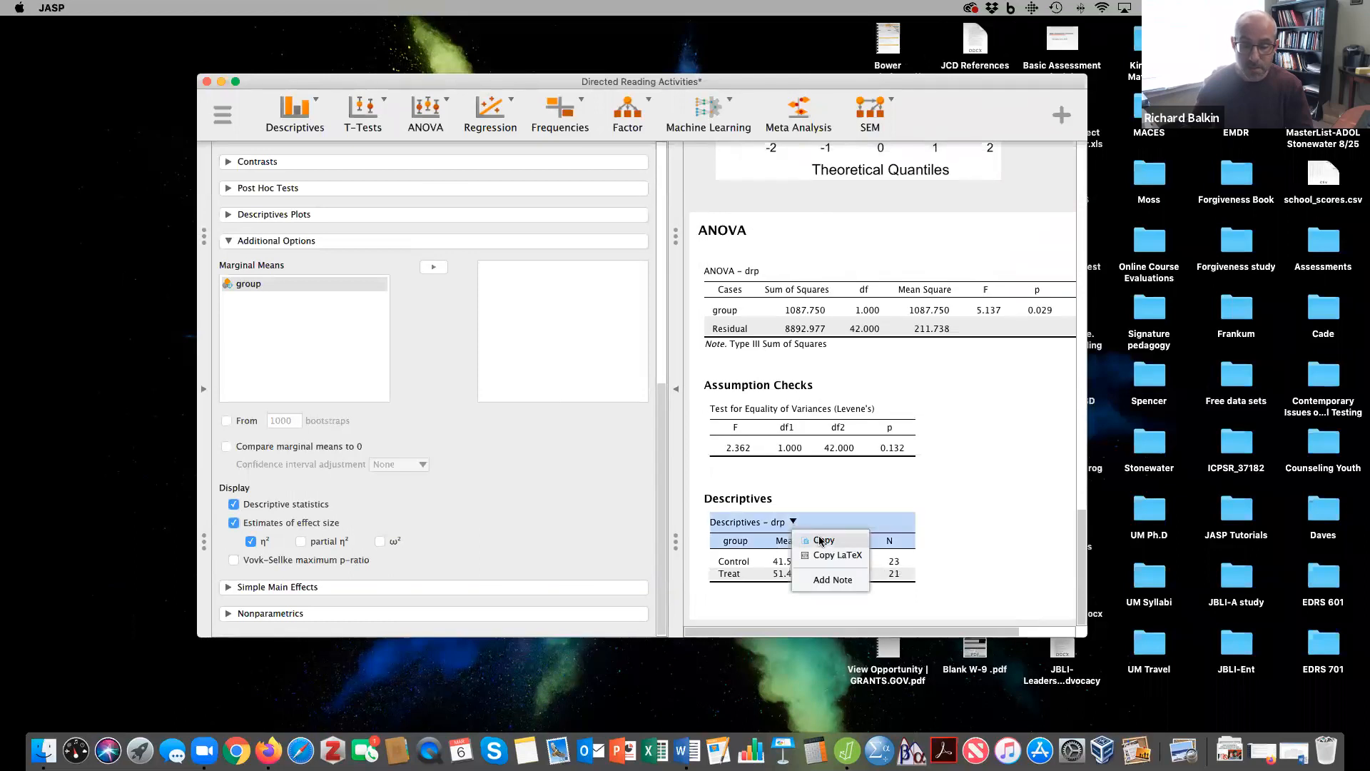
pyautogui.click(962, 519)
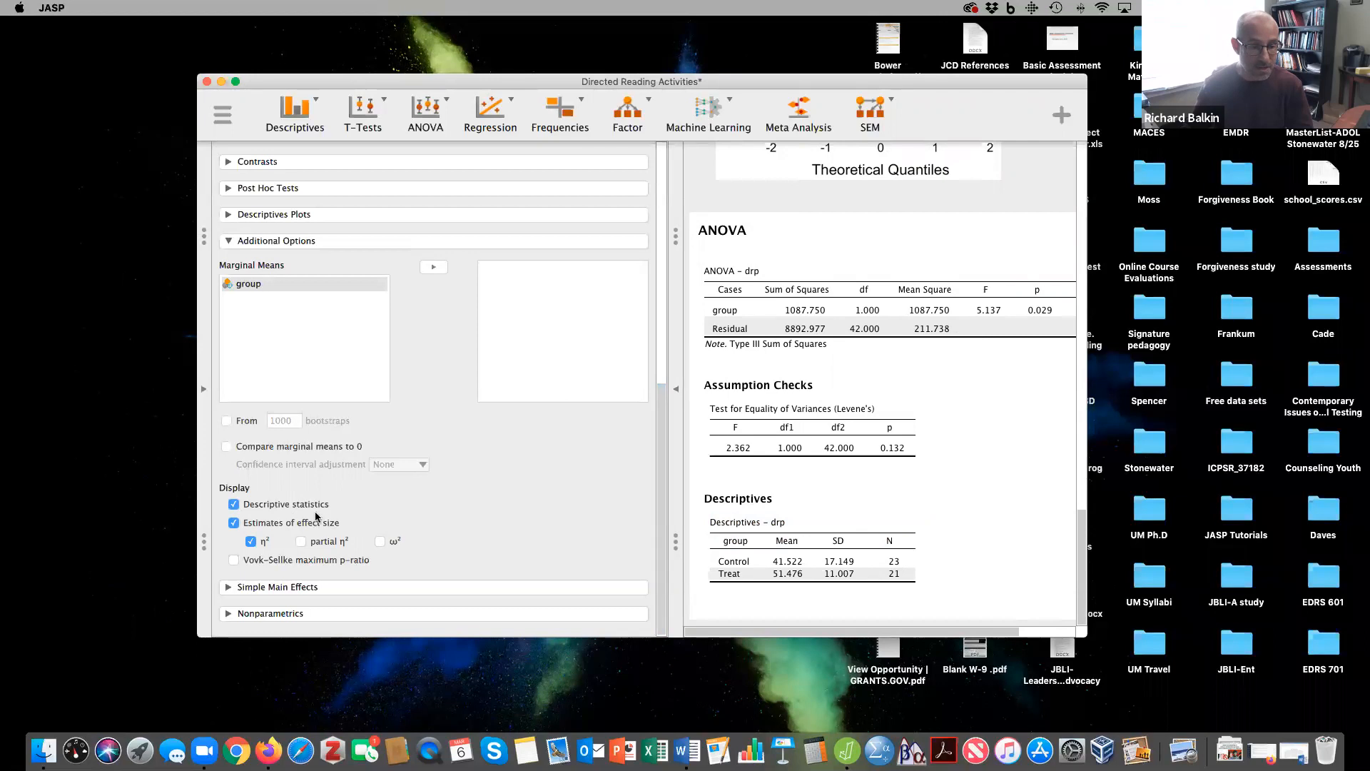
# Enlarge the JASP window and collapse the analysis options so the results fill the window.
pyautogui.scroll(15, 662, 409)
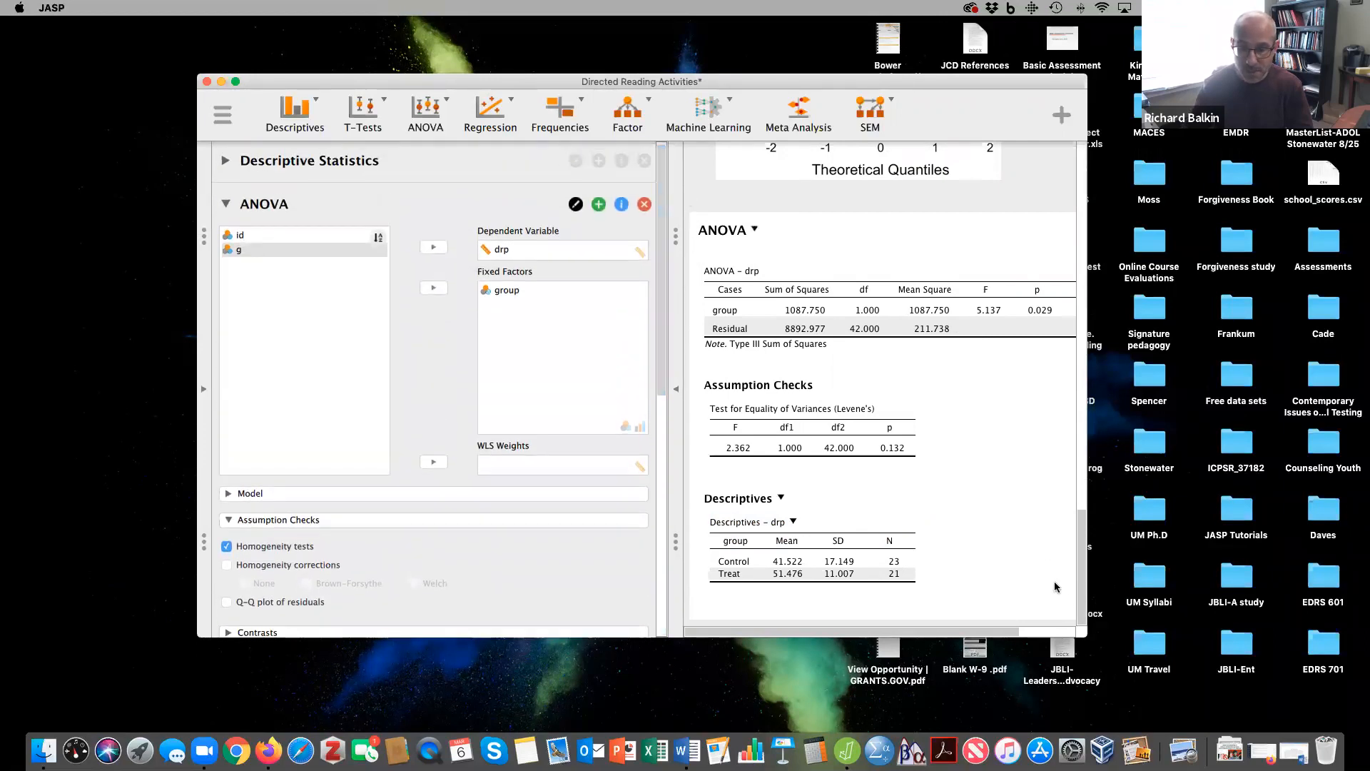
pyautogui.moveTo(1081, 631); pyautogui.dragTo(1139, 652)
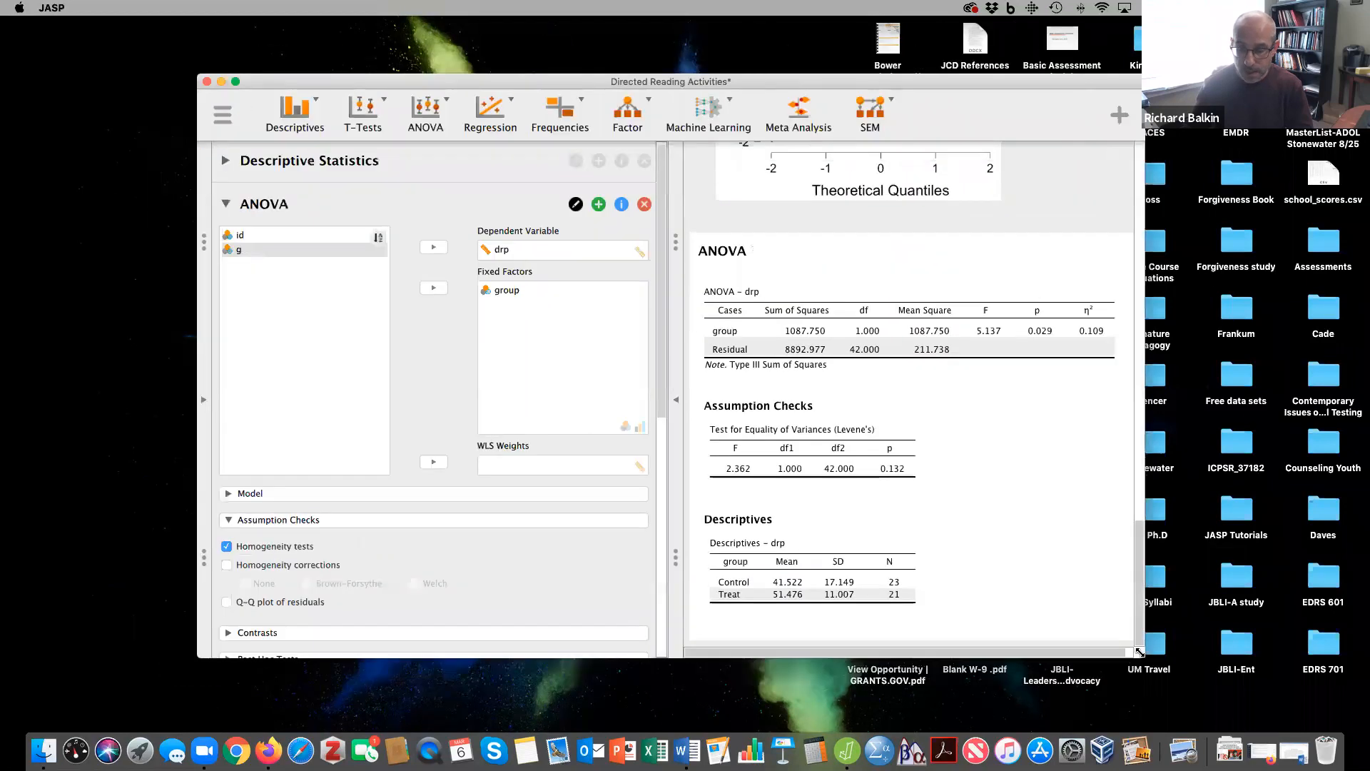
pyautogui.click(664, 399)
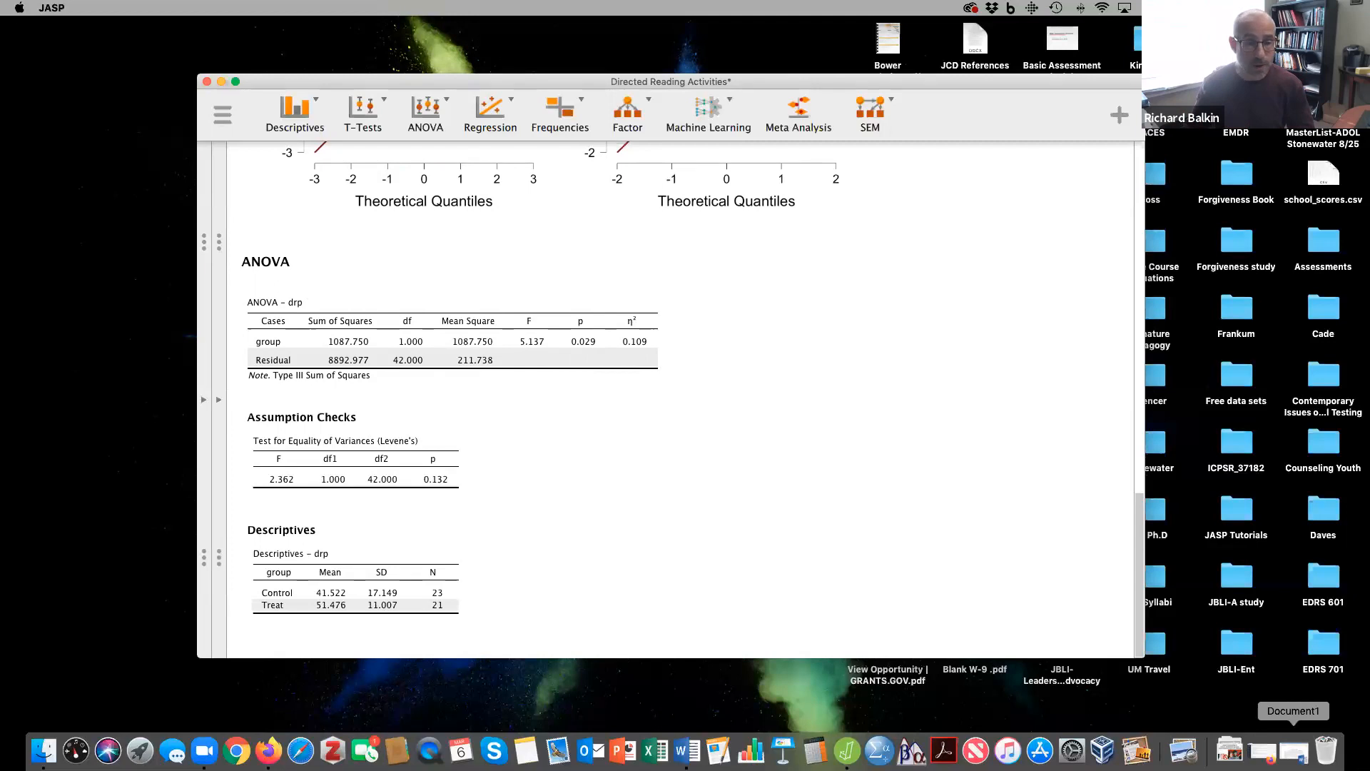
# Switch to the Word document with the One-Way ANOVA write-up, then reposition and enlarge its window to show Table 1.
pyautogui.click(1293, 751)
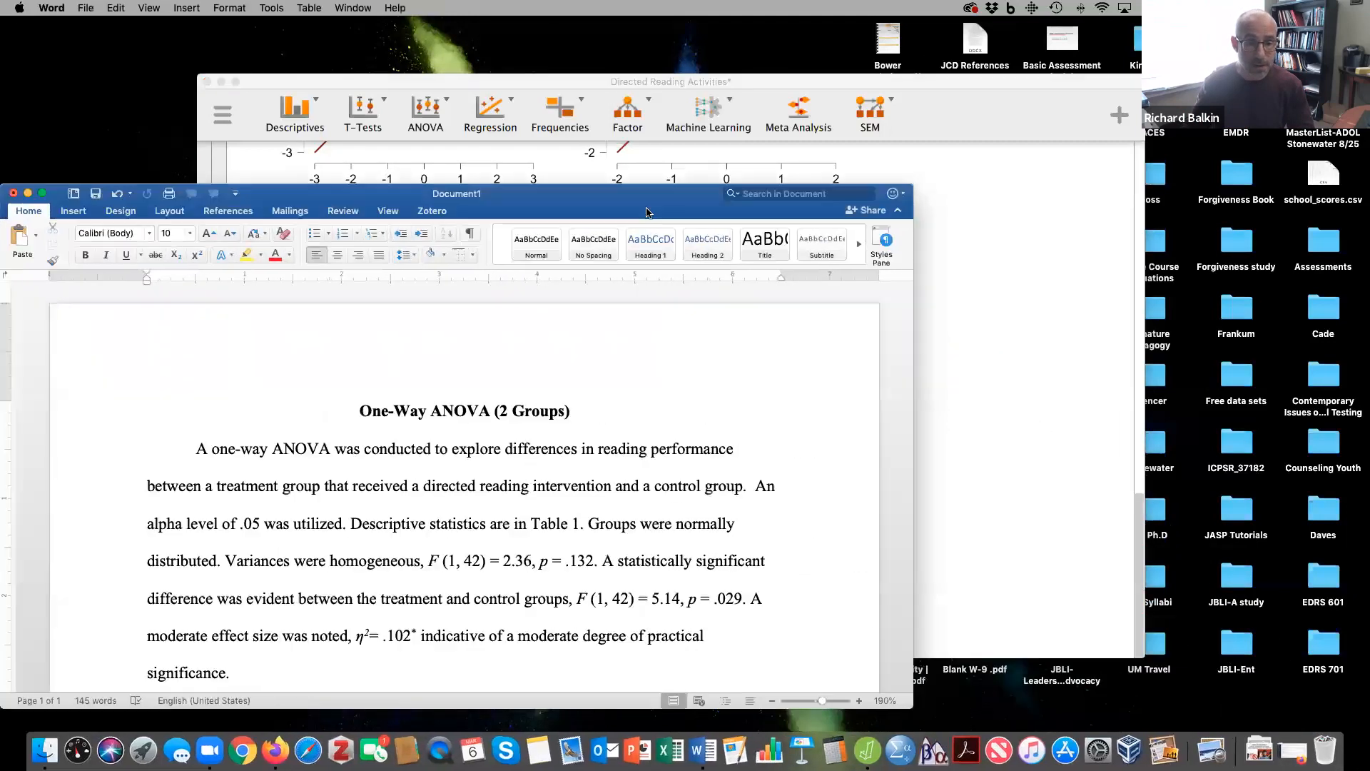
pyautogui.moveTo(647, 212); pyautogui.dragTo(828, 67)
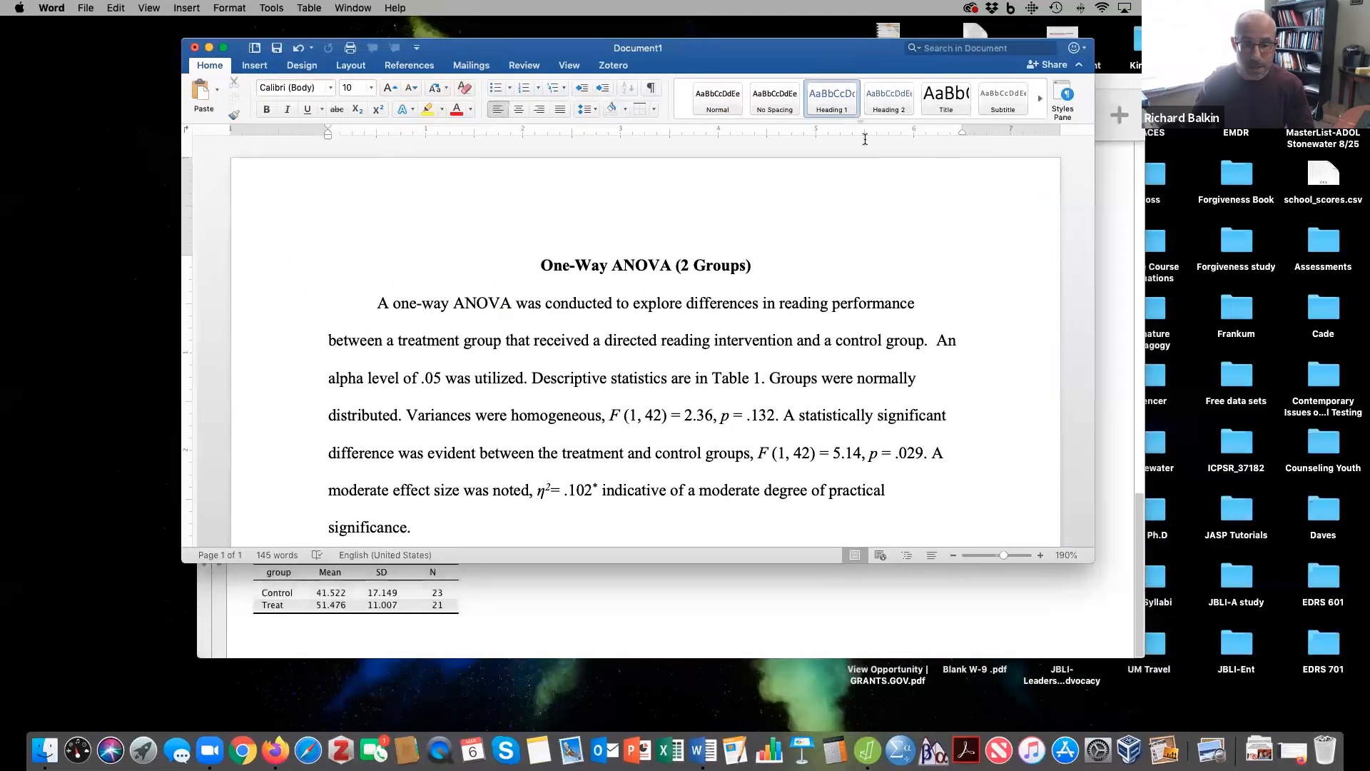
pyautogui.moveTo(1092, 561); pyautogui.dragTo(1033, 726)
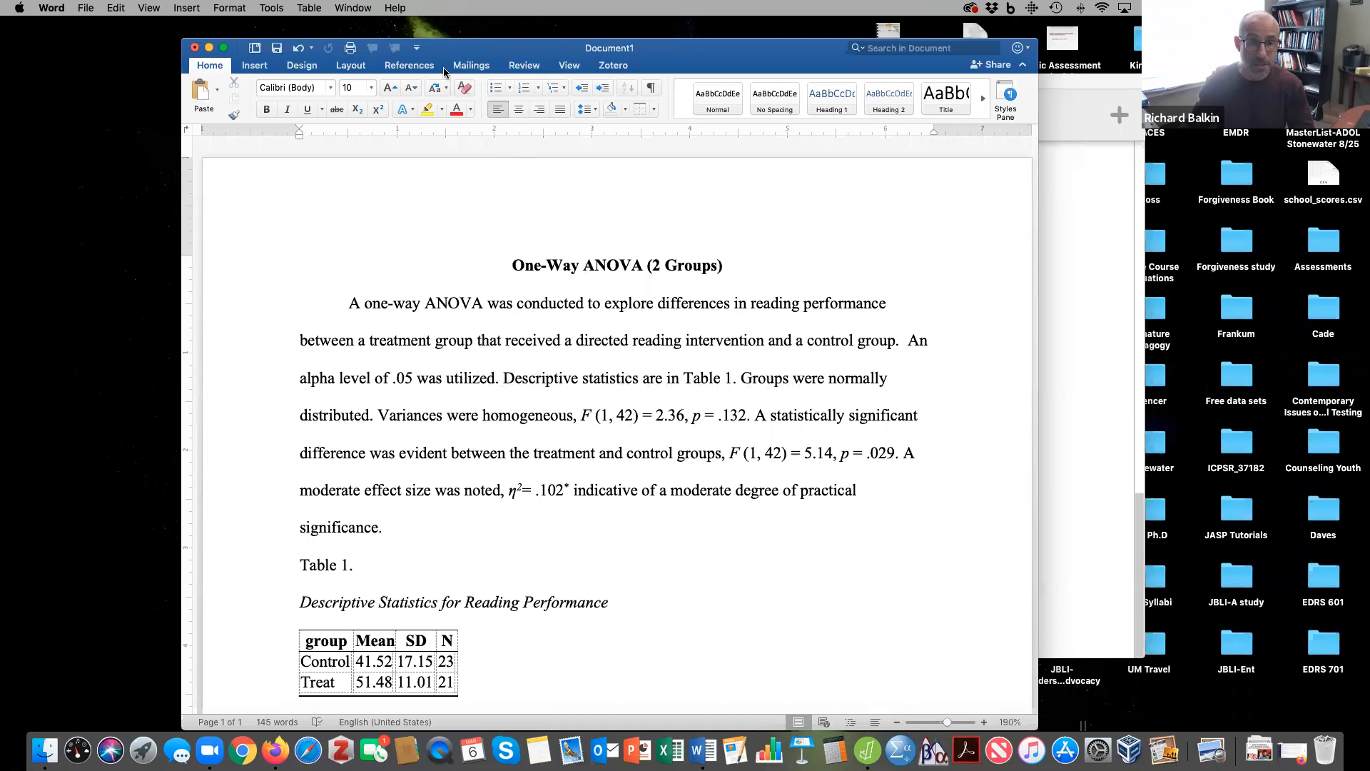
# Arrange the Word write-up and a narrowed JASP results window side by side for comparison.
pyautogui.moveTo(436, 53); pyautogui.dragTo(912, 187)
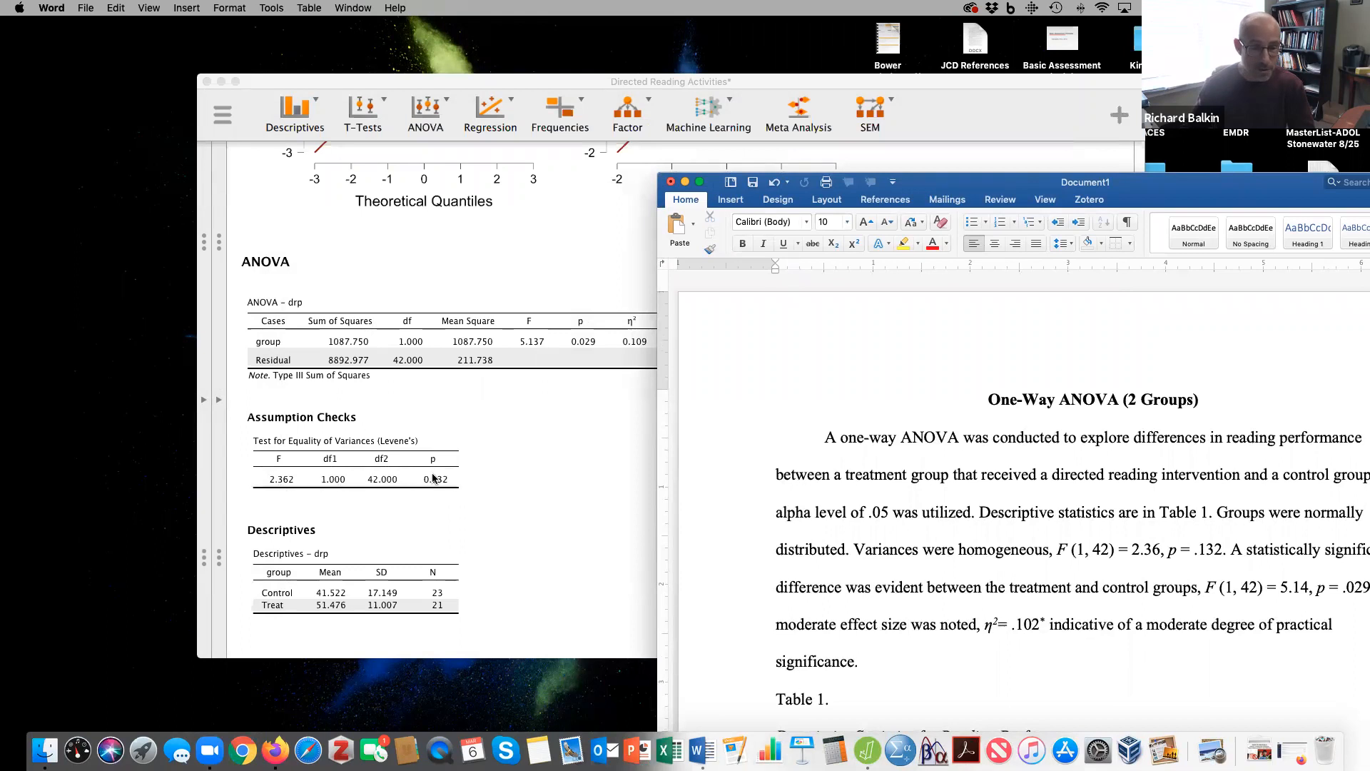
pyautogui.doubleClick(999, 185)
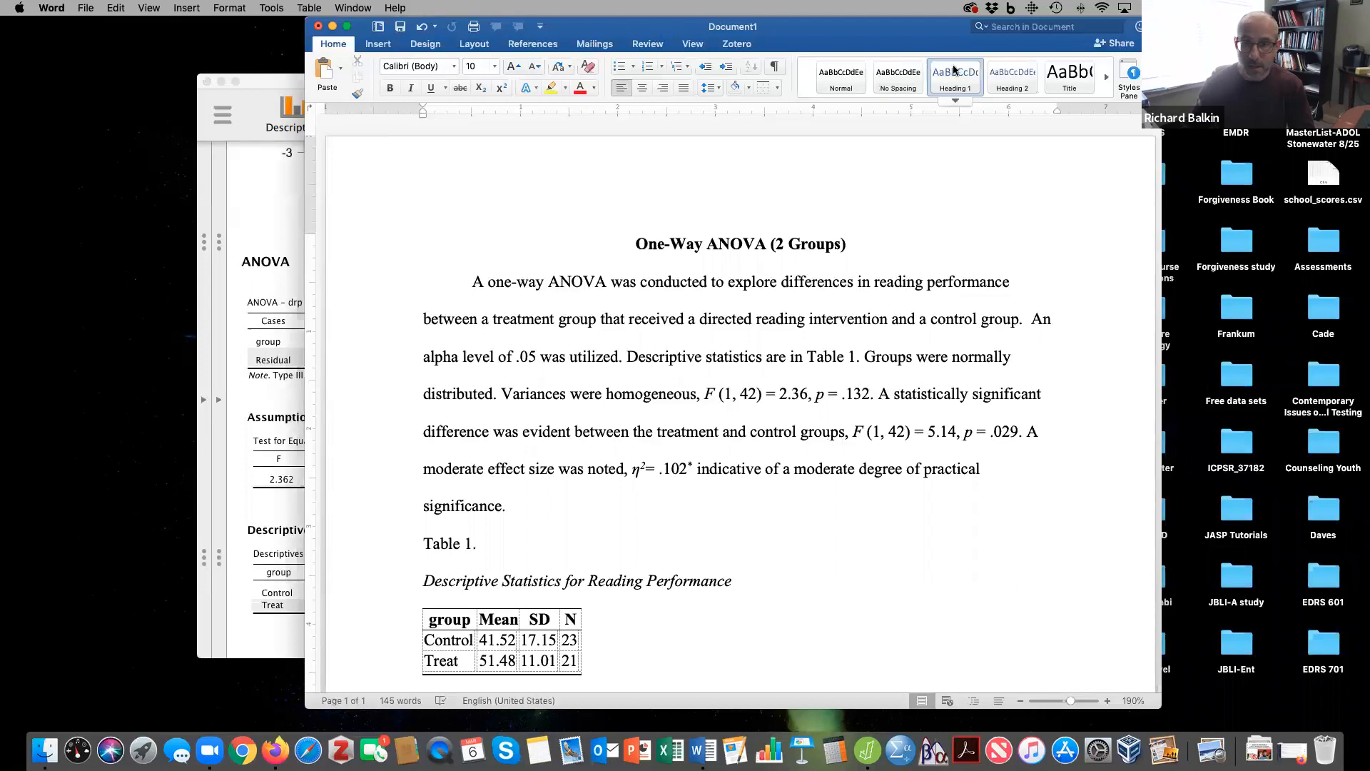
pyautogui.moveTo(957, 32); pyautogui.dragTo(1135, 36)
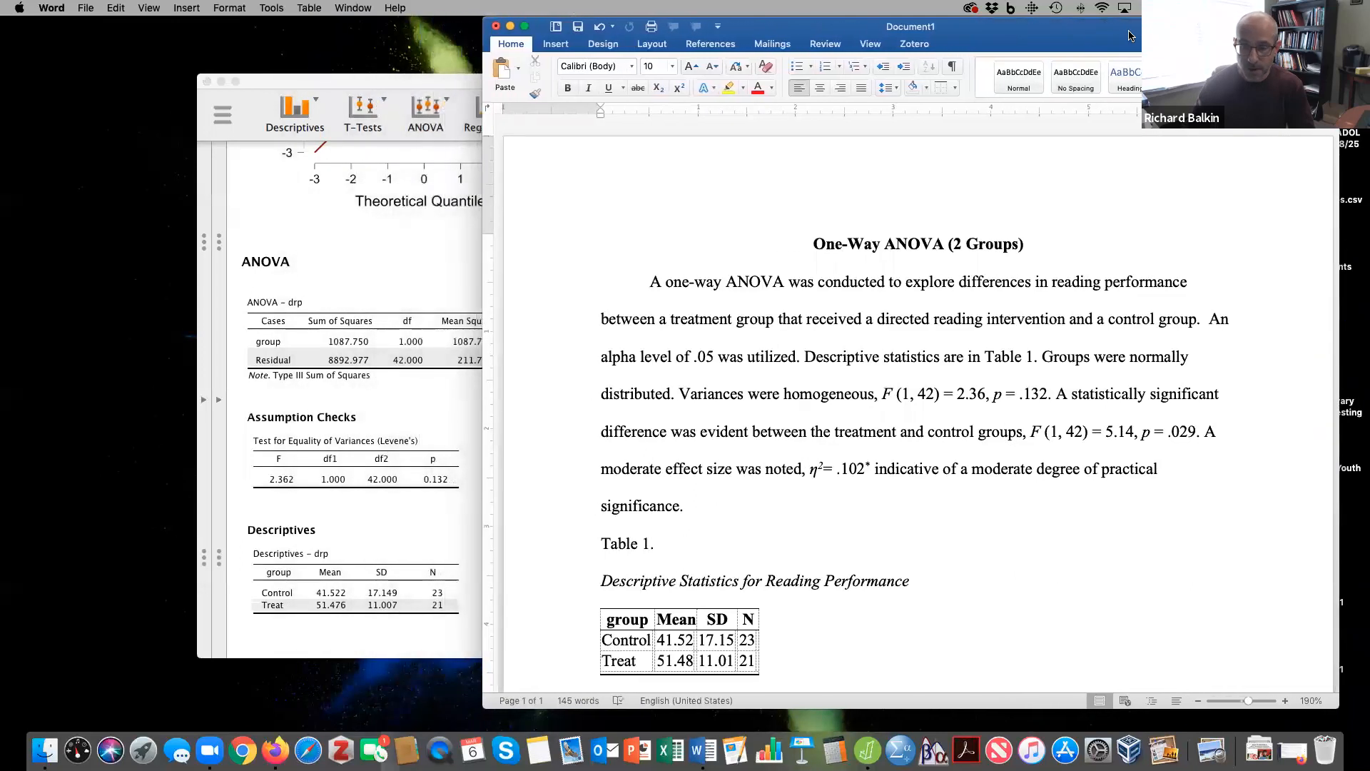
pyautogui.moveTo(459, 76); pyautogui.dragTo(276, 64)
pyautogui.moveTo(957, 638); pyautogui.dragTo(569, 637)
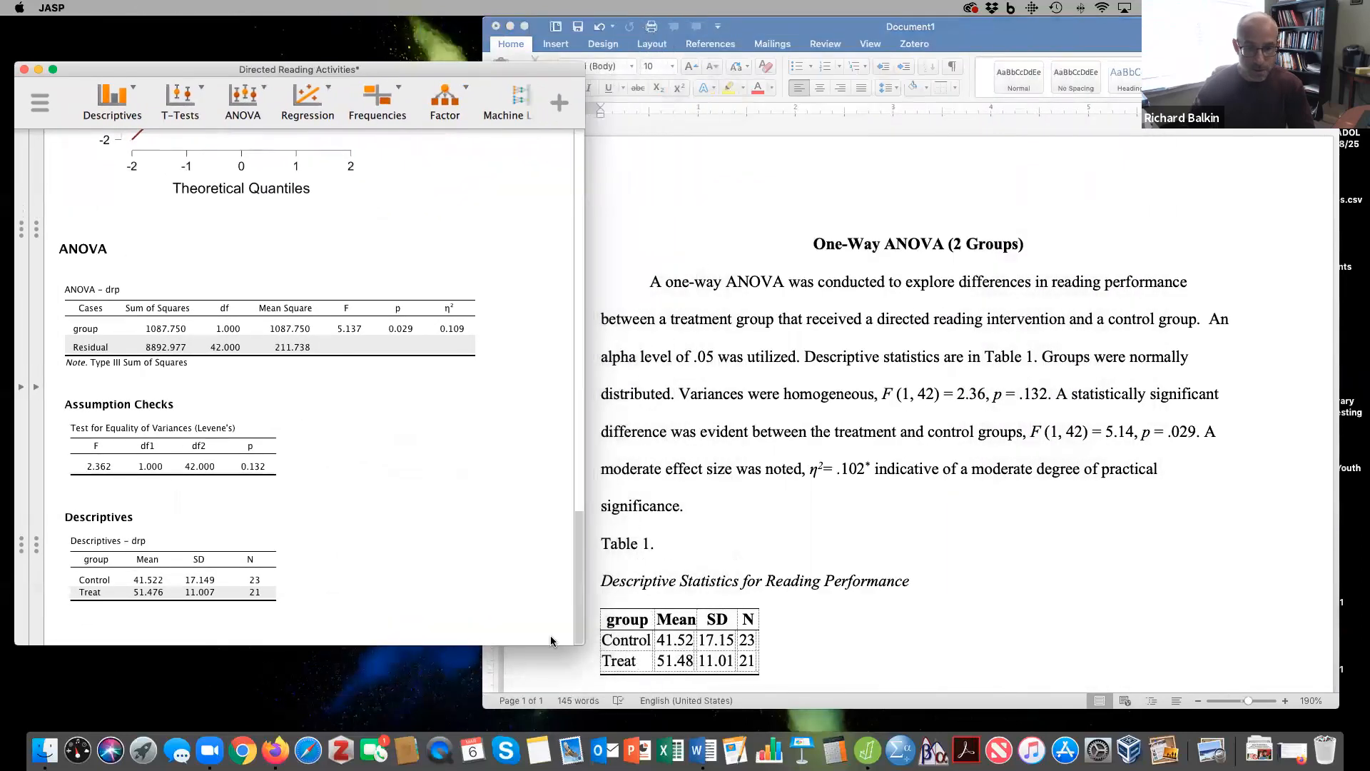